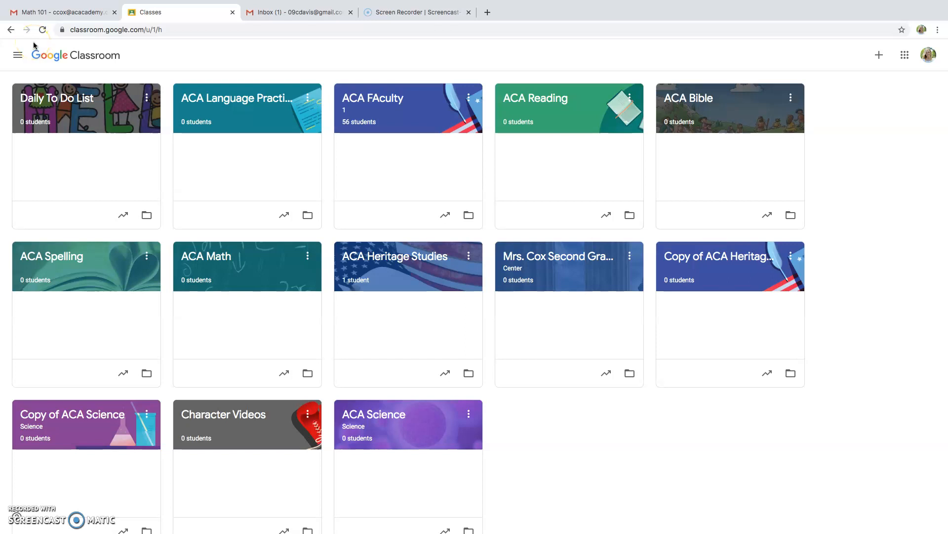
Look through the lesson topics on the ACA Bible Classwork page and return to the class overview
{"action": "left_click", "coordinate": [30, 55]}
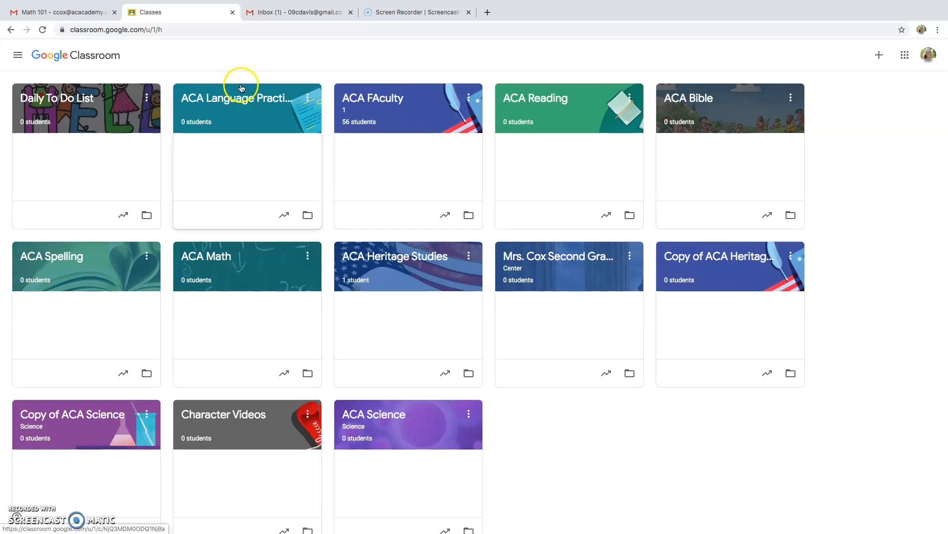
{"action": "left_click", "coordinate": [683, 101]}
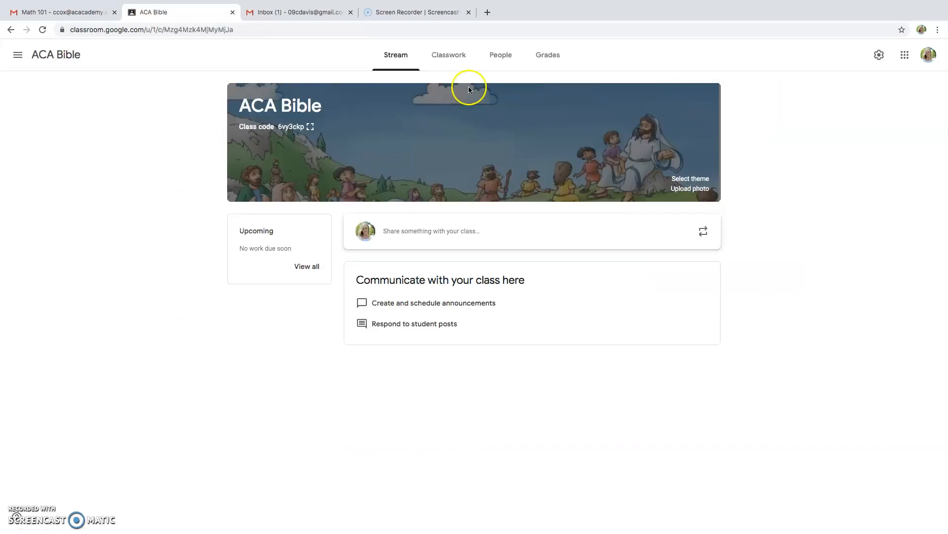
{"action": "left_click", "coordinate": [437, 64]}
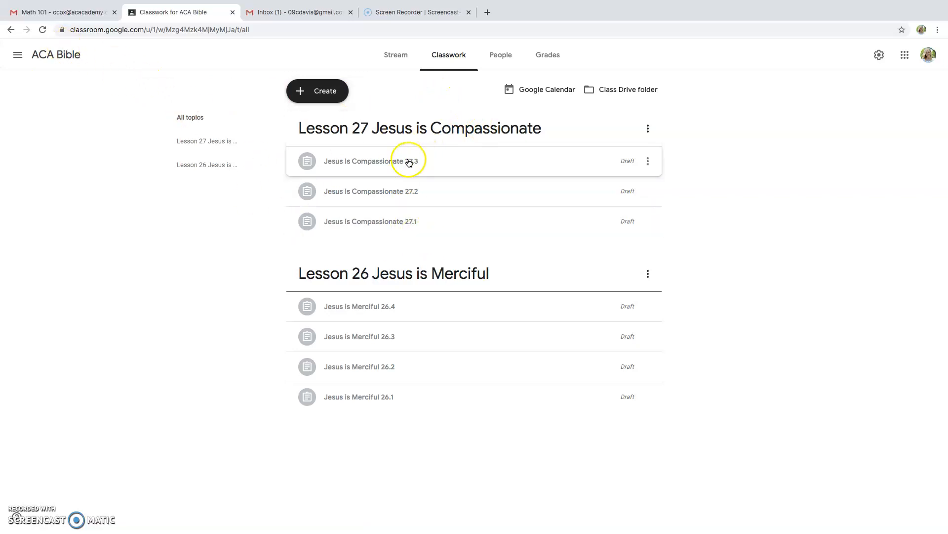
{"action": "left_click", "coordinate": [18, 55]}
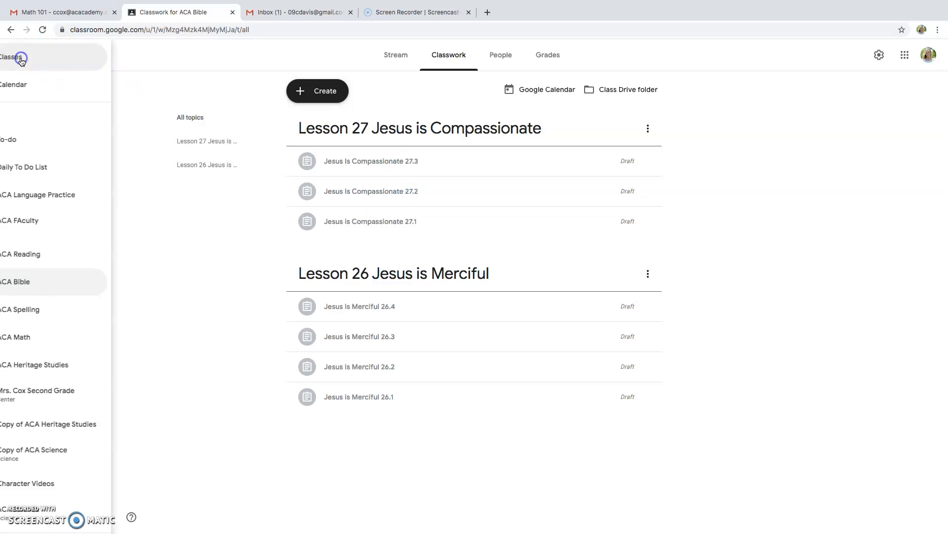
{"action": "left_click", "coordinate": [46, 56]}
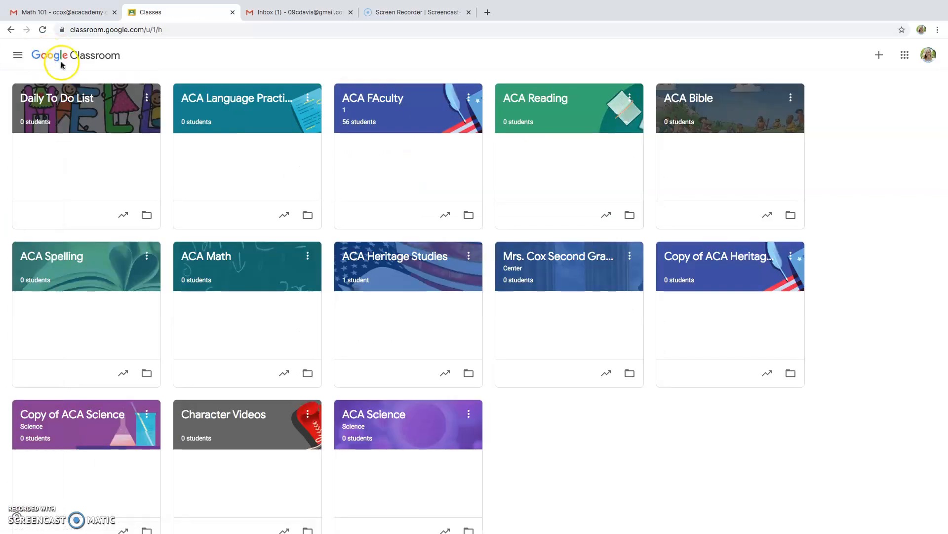
View the Ch. 12 Human Body material in the ACA Science class and return to the class overview
{"action": "left_click", "coordinate": [391, 412]}
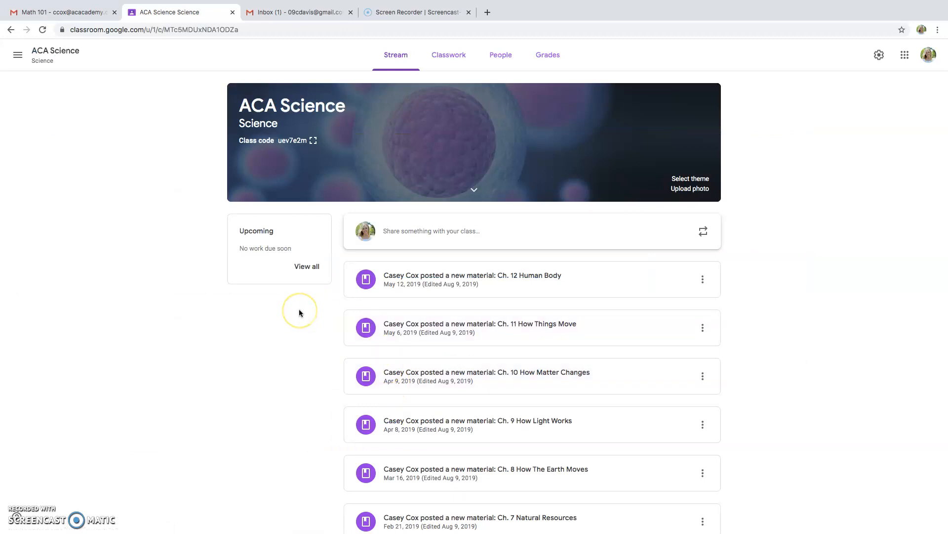
{"action": "scroll", "coordinate": [299, 310], "scroll_direction": "down", "scroll_amount": 2}
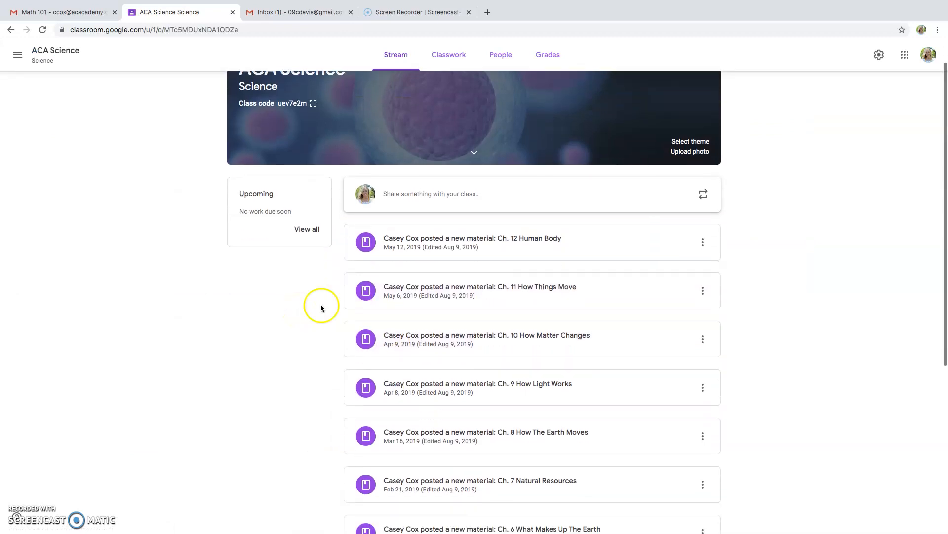
{"action": "left_click", "coordinate": [506, 239]}
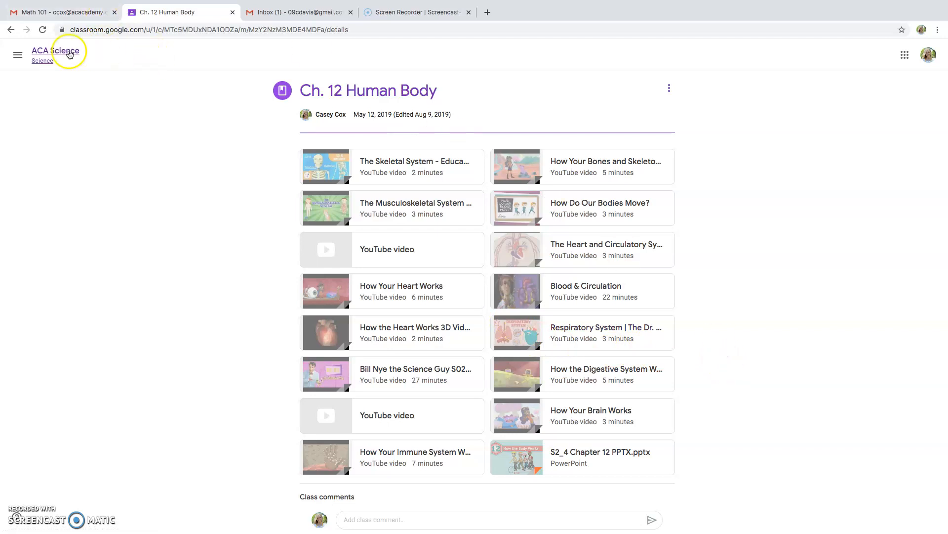
{"action": "left_click", "coordinate": [18, 55]}
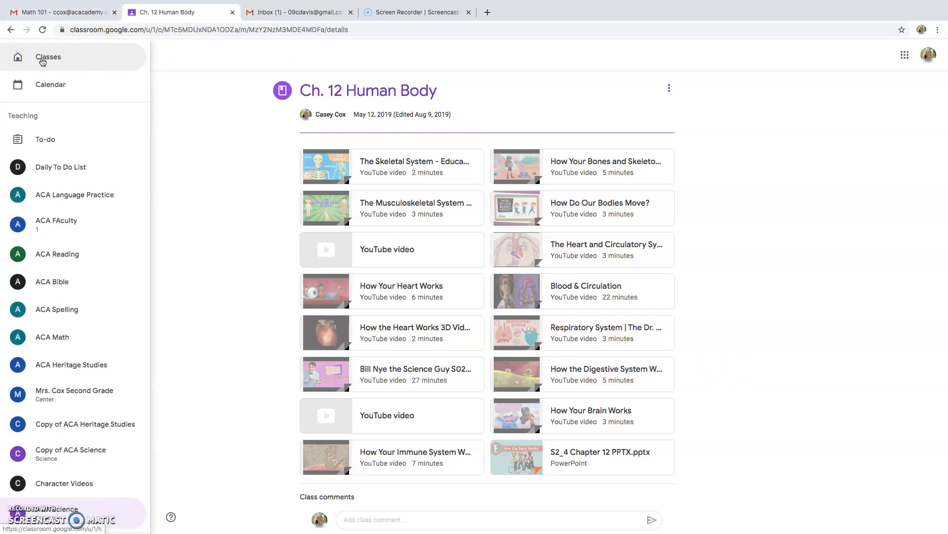
{"action": "left_click", "coordinate": [62, 59]}
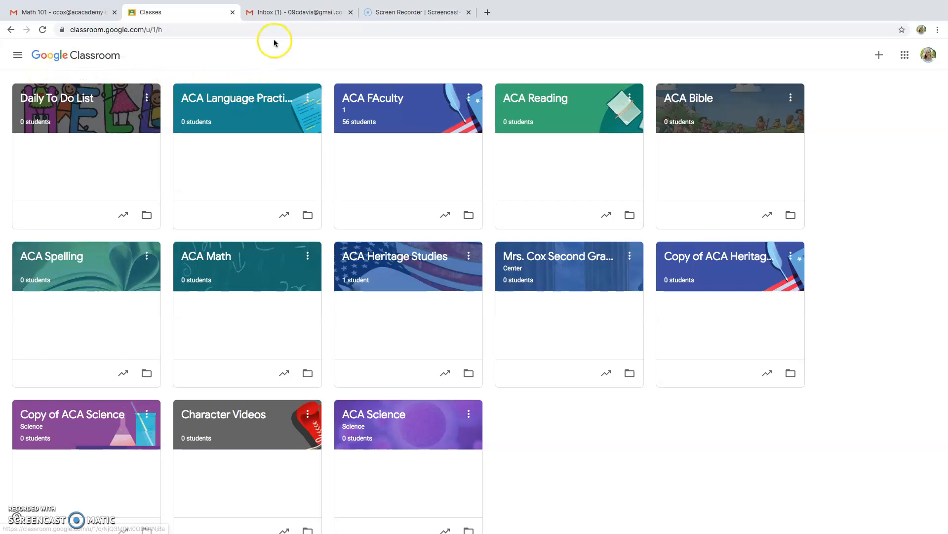
Switch to the personal Gmail inbox and open Google Classroom from that account
{"action": "left_click", "coordinate": [275, 13]}
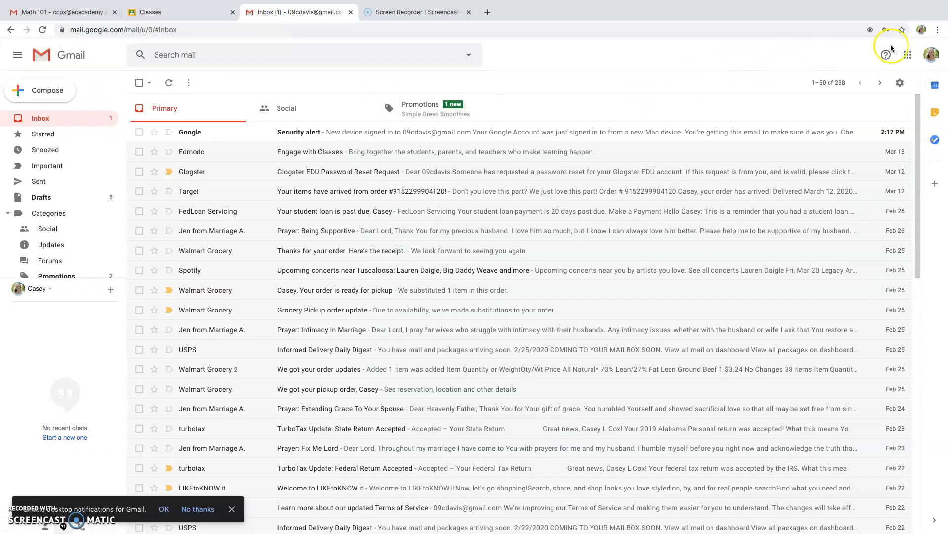
{"action": "left_click", "coordinate": [908, 55]}
{"action": "scroll", "coordinate": [906, 170], "scroll_direction": "down", "scroll_amount": 5}
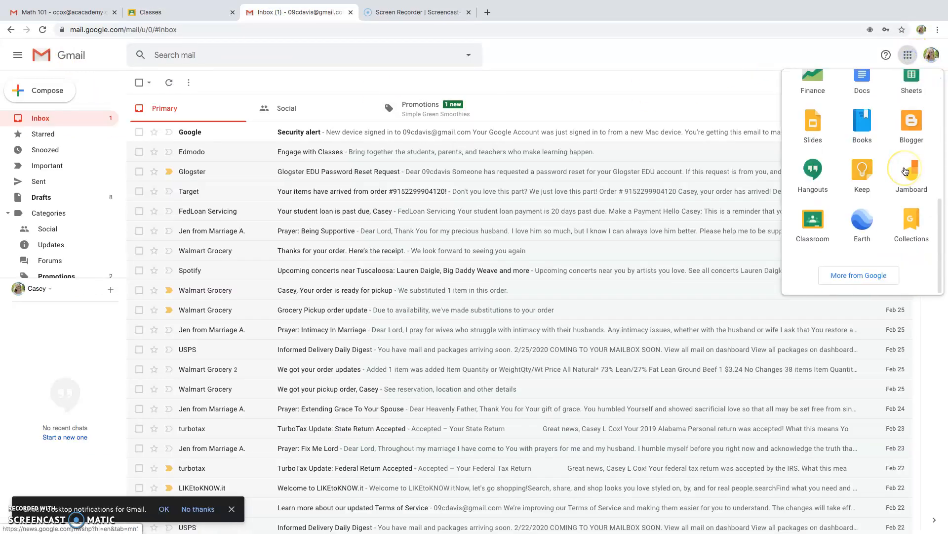
{"action": "left_click", "coordinate": [813, 223]}
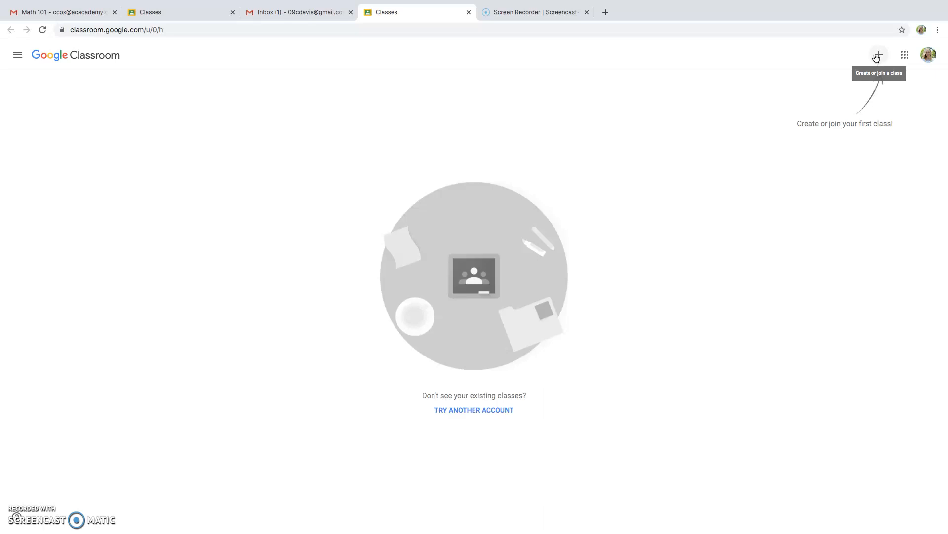
Start creating a class and accept the notice about not using Classroom at a school with students
{"action": "left_click", "coordinate": [877, 57]}
{"action": "left_click", "coordinate": [862, 101]}
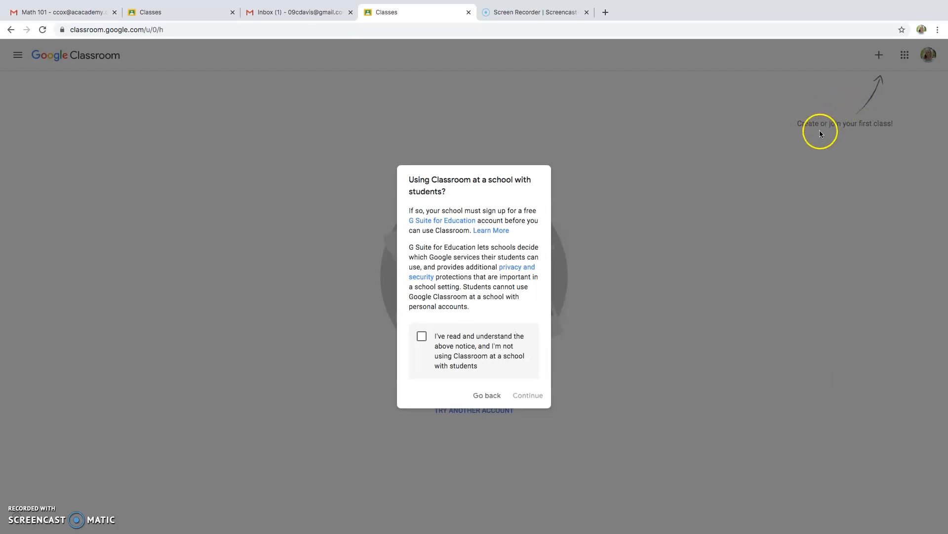
{"action": "left_click", "coordinate": [422, 336]}
{"action": "left_click", "coordinate": [528, 395]}
Create the class with the name Math and the subject Math, and dismiss the What's new in Classroom notice
{"action": "left_click", "coordinate": [446, 227]}
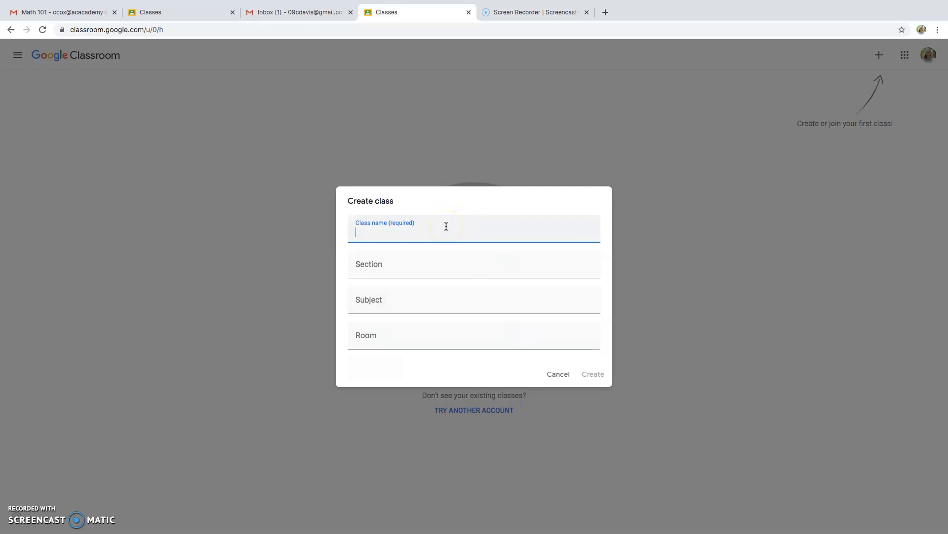
{"action": "type", "text": "Math"}
{"action": "key", "text": "Tab"}
{"action": "key", "text": "Tab"}
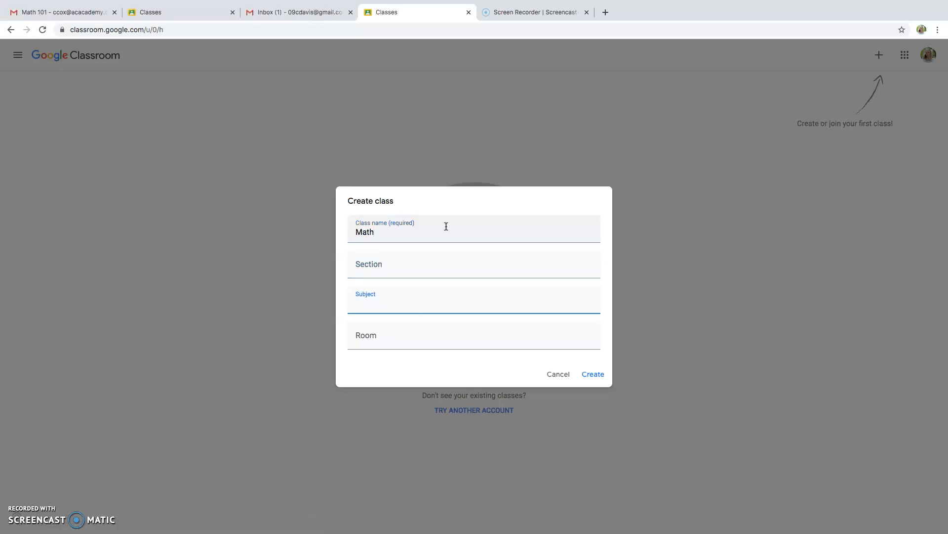
{"action": "type", "text": "Math"}
{"action": "key", "text": "Tab"}
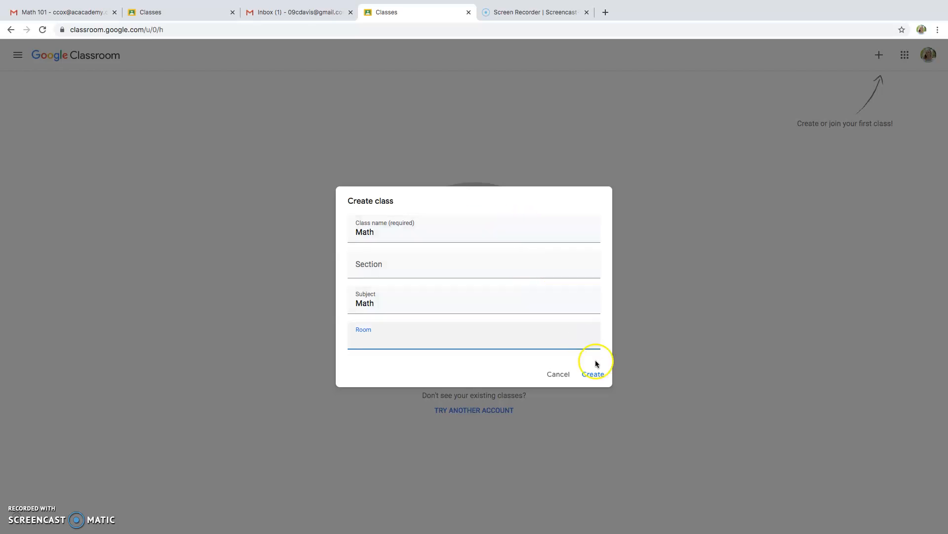
{"action": "left_click", "coordinate": [597, 381]}
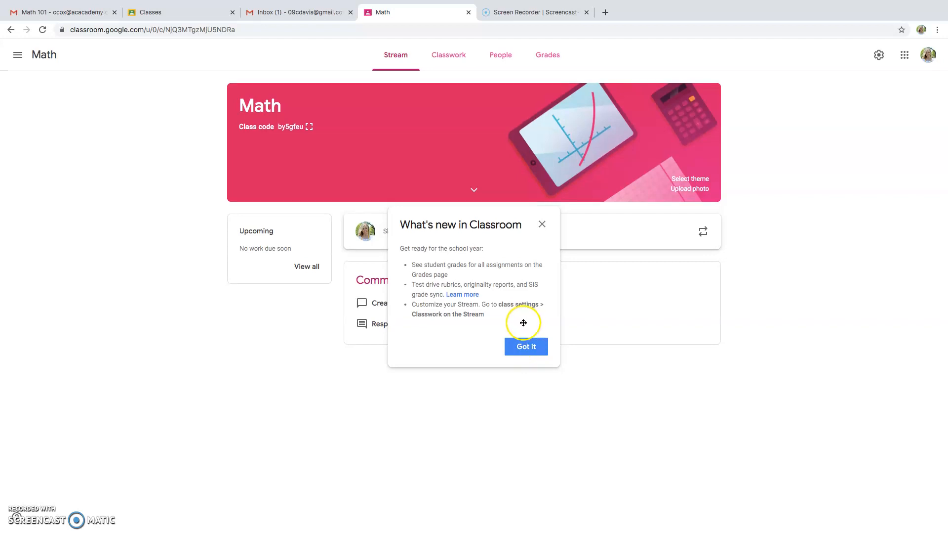
{"action": "left_click", "coordinate": [518, 346]}
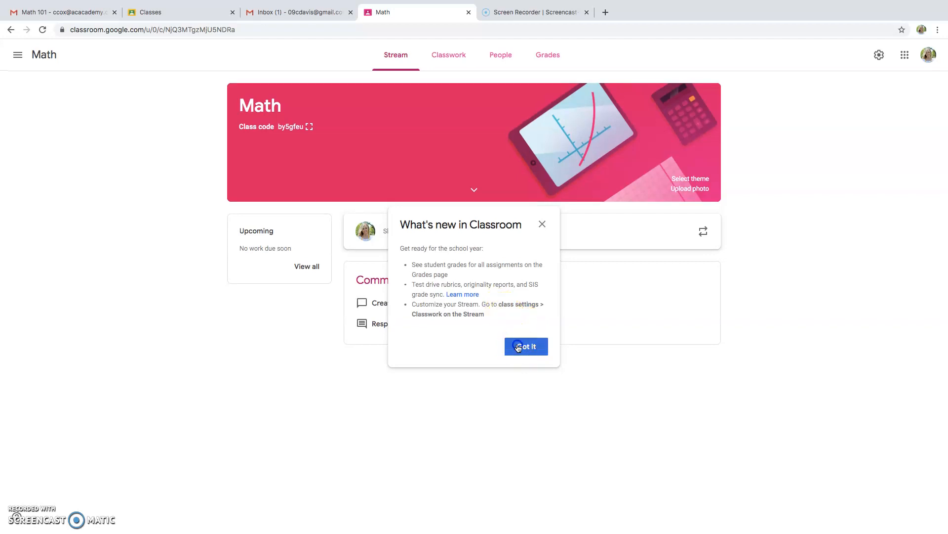
{"action": "left_click", "coordinate": [401, 159]}
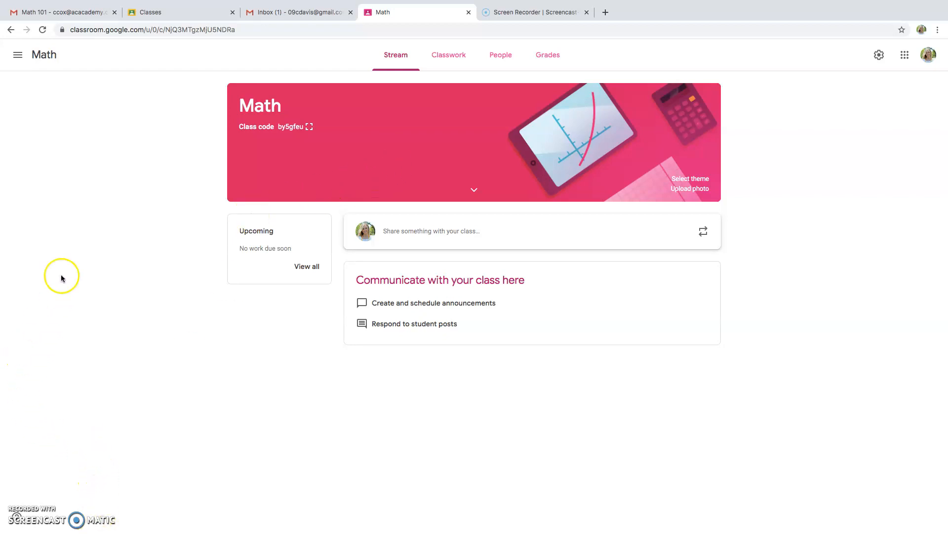
View the new Math class in the class overview and reopen it
{"action": "left_click", "coordinate": [18, 55]}
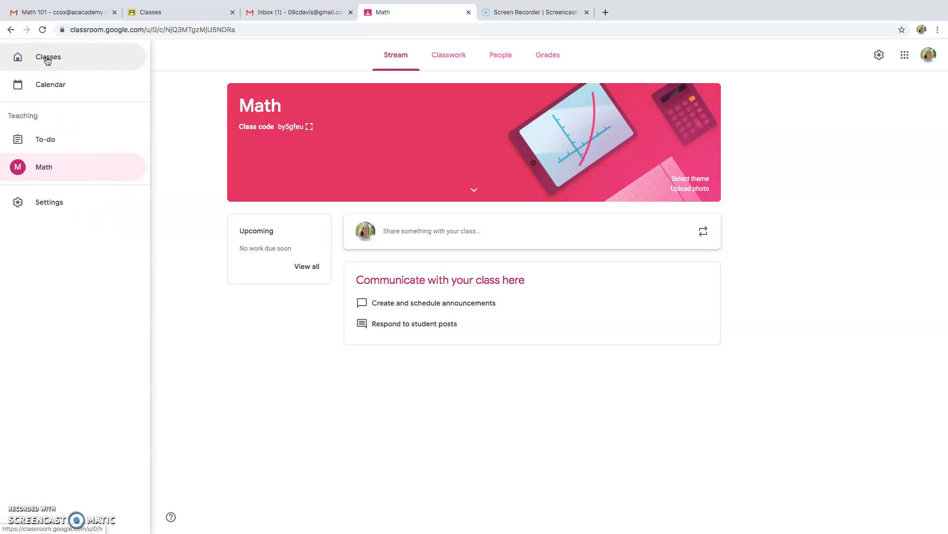
{"action": "left_click", "coordinate": [48, 59]}
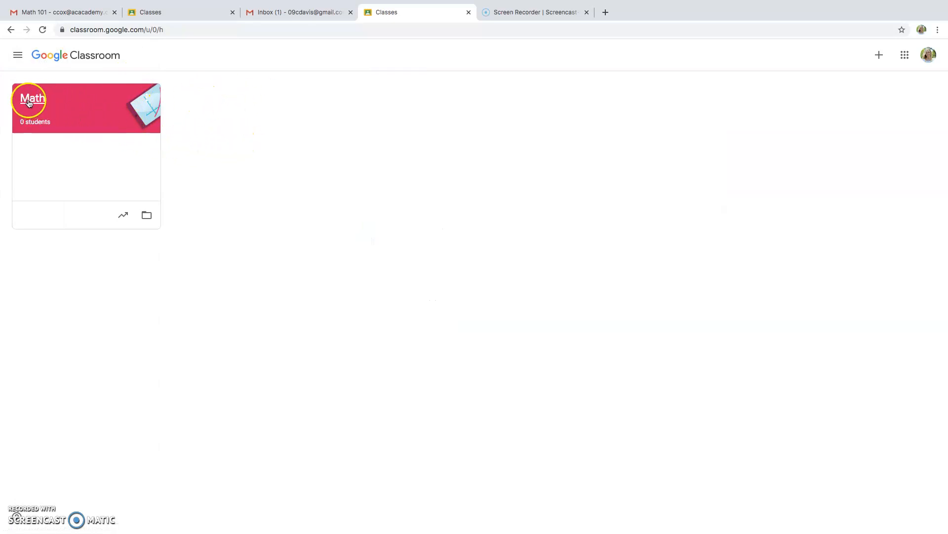
{"action": "left_click", "coordinate": [20, 53]}
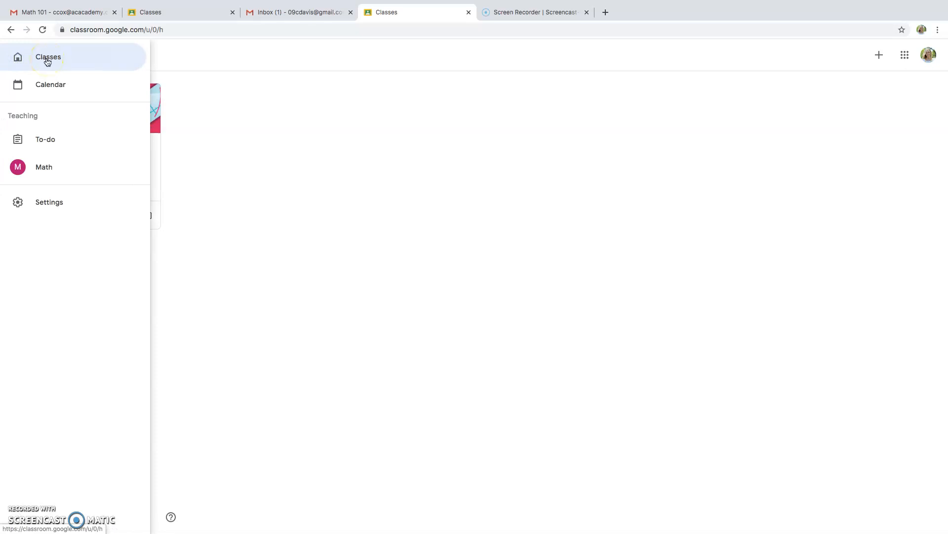
{"action": "left_click", "coordinate": [47, 59]}
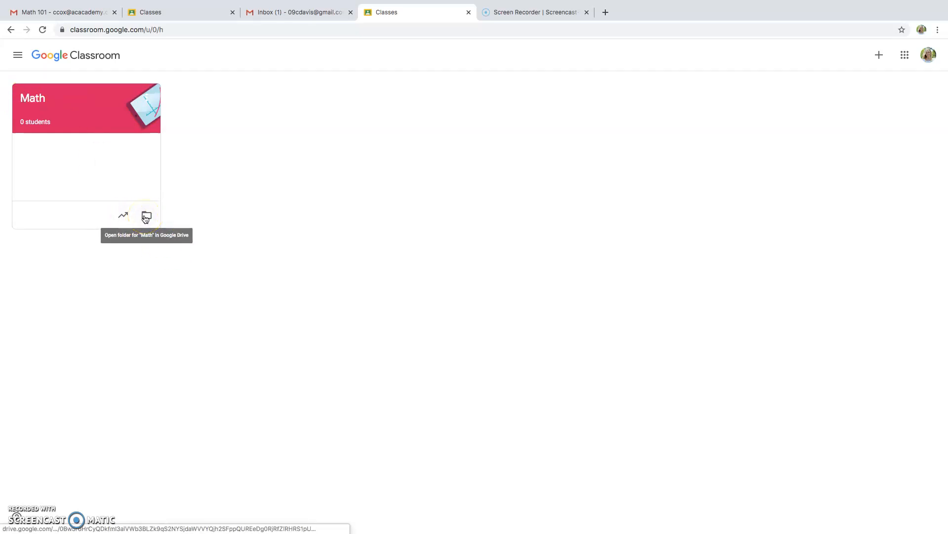
{"action": "left_click", "coordinate": [32, 99]}
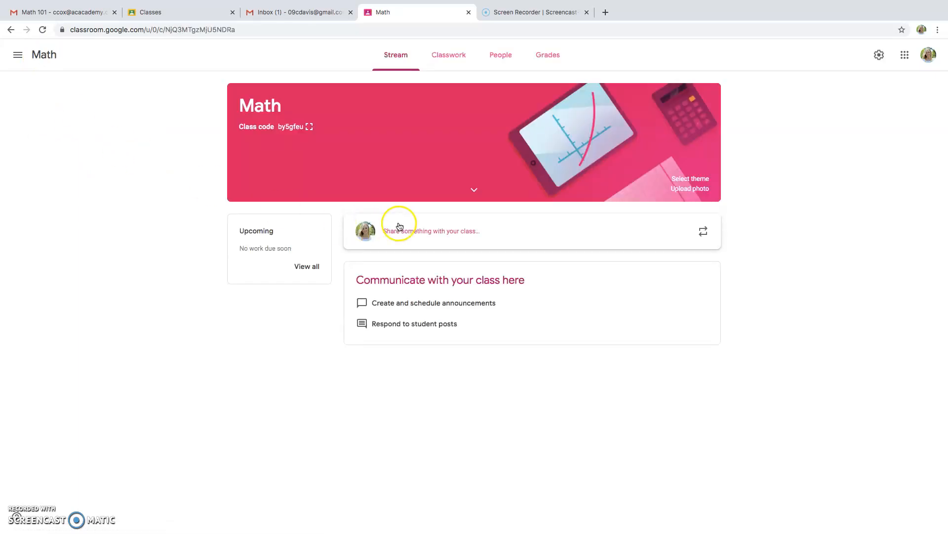
{"action": "left_click", "coordinate": [458, 237]}
{"action": "right_click", "coordinate": [443, 301]}
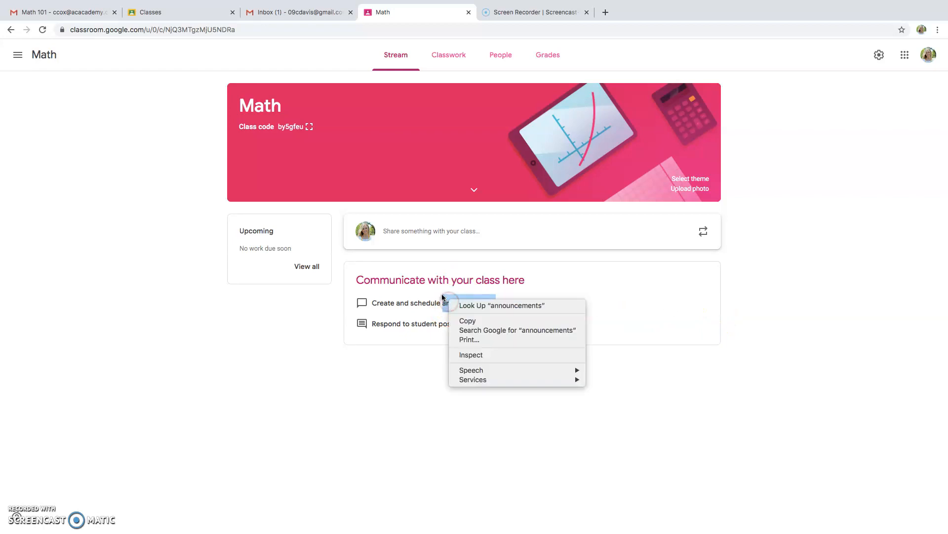
{"action": "left_click", "coordinate": [423, 331]}
{"action": "left_click", "coordinate": [426, 329]}
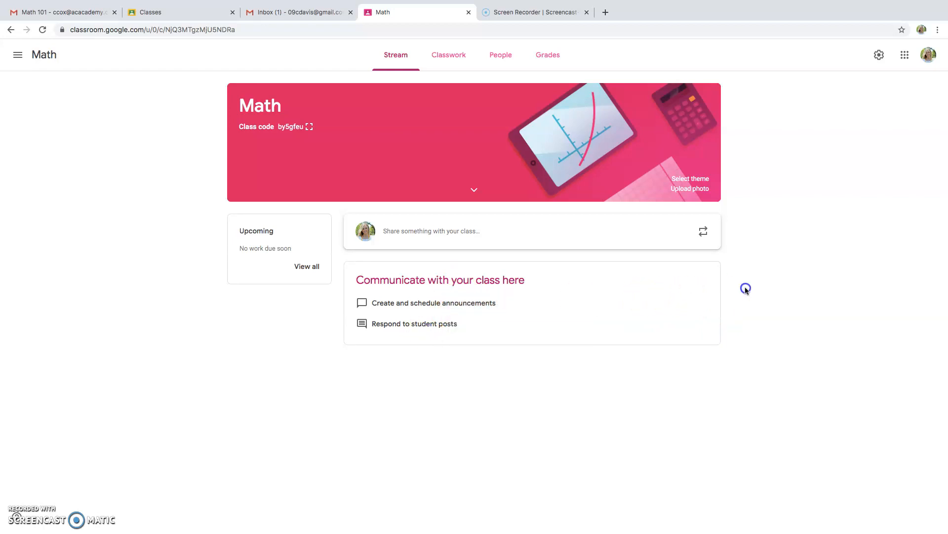
View the announcement form in the Math stream, dismiss its post scheduling notice and cancel the empty post
{"action": "left_click", "coordinate": [536, 228]}
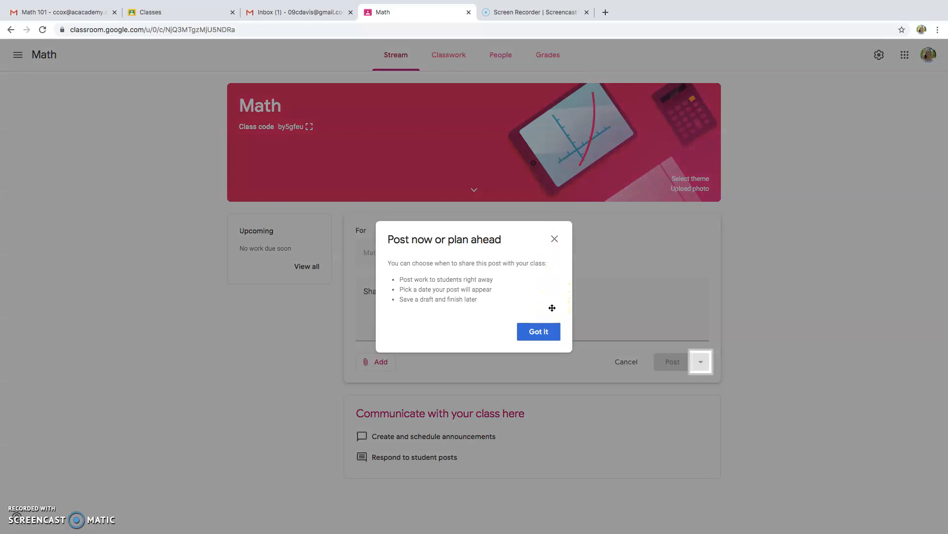
{"action": "left_click", "coordinate": [539, 334]}
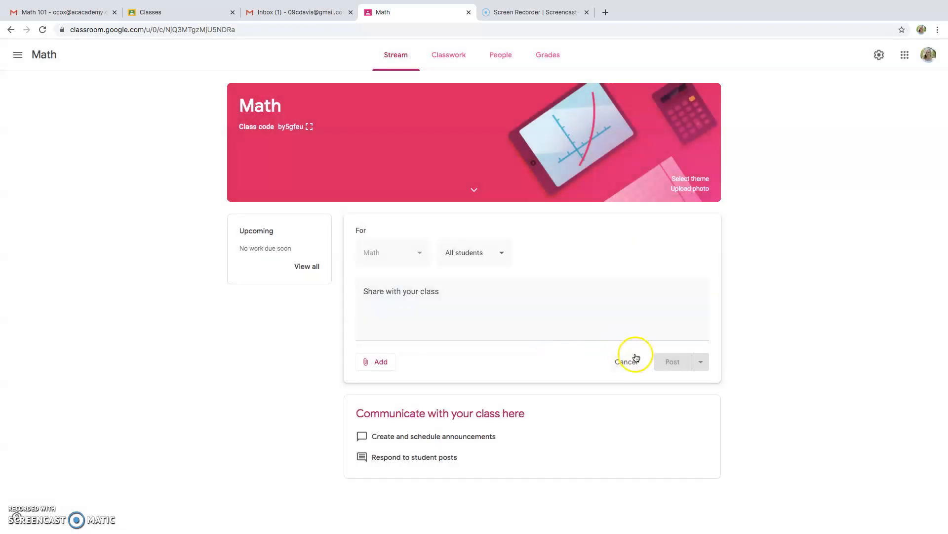
{"action": "left_click", "coordinate": [564, 247]}
{"action": "left_click", "coordinate": [506, 412]}
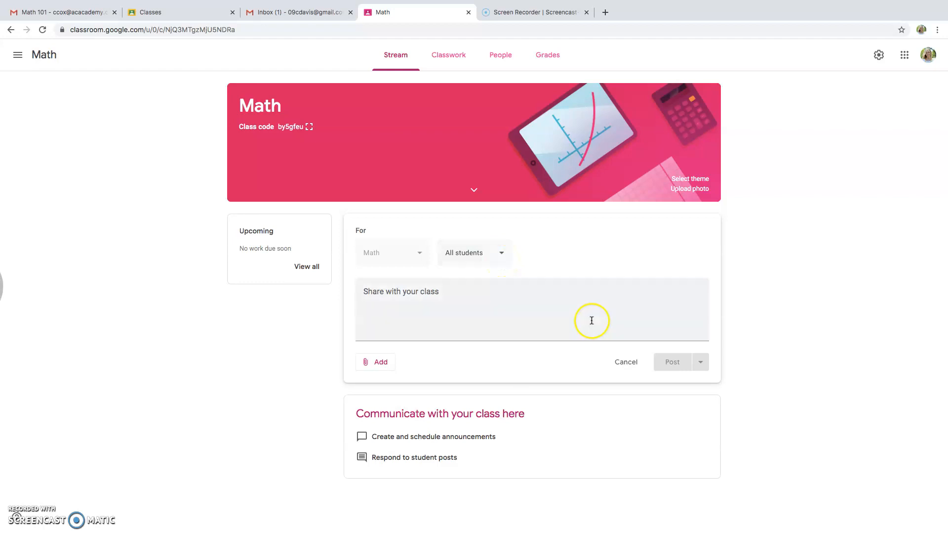
{"action": "left_click", "coordinate": [624, 364]}
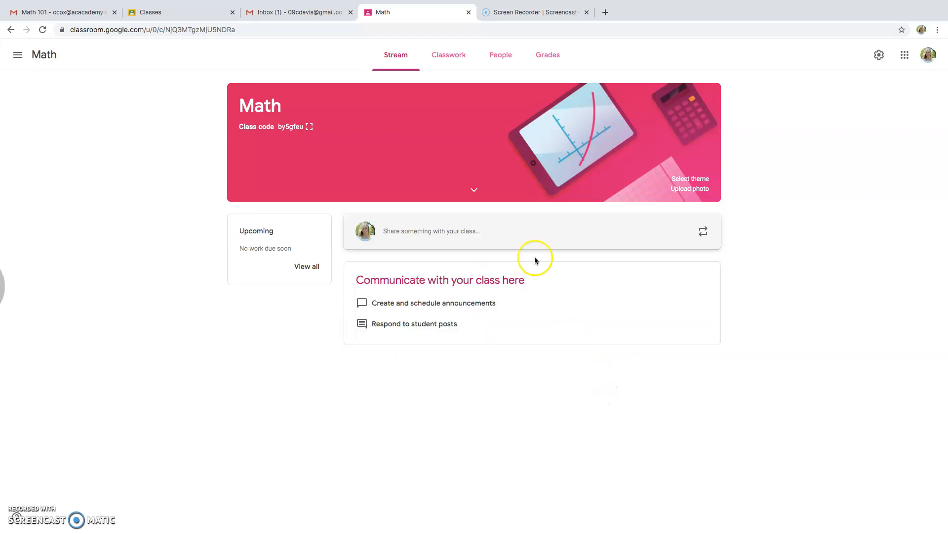
Expand and collapse the Math banner details, and compare the Stream and Classwork pages, ending on Classwork
{"action": "left_click", "coordinate": [475, 190]}
{"action": "left_click", "coordinate": [475, 190]}
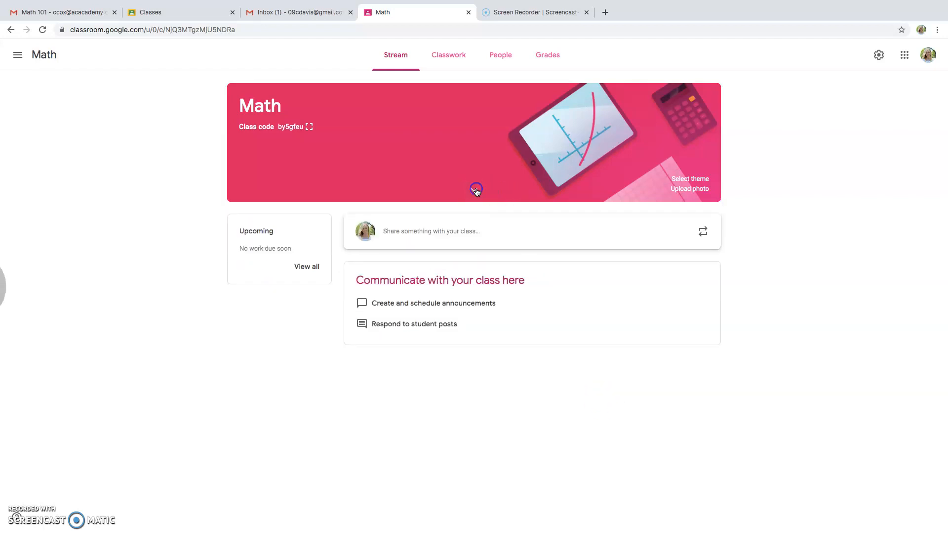
{"action": "left_click", "coordinate": [447, 56]}
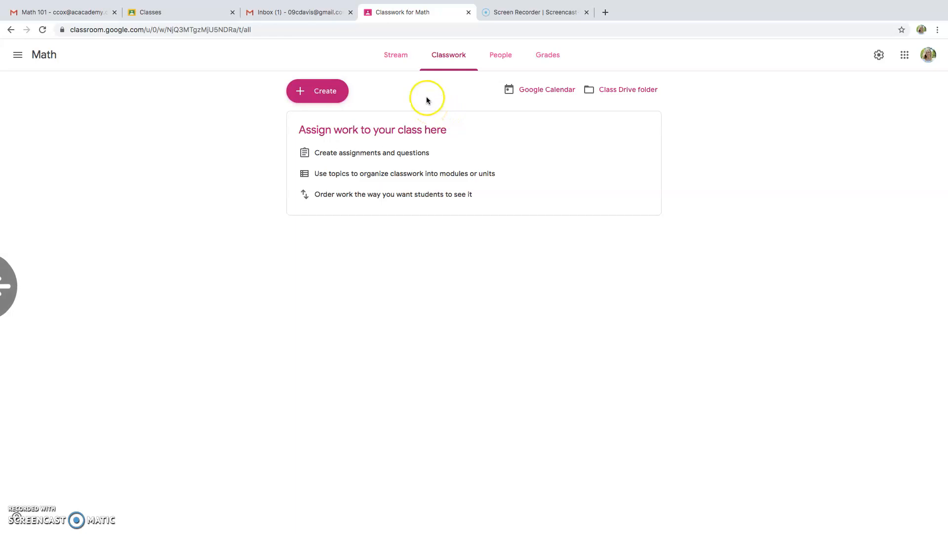
{"action": "left_click", "coordinate": [398, 58]}
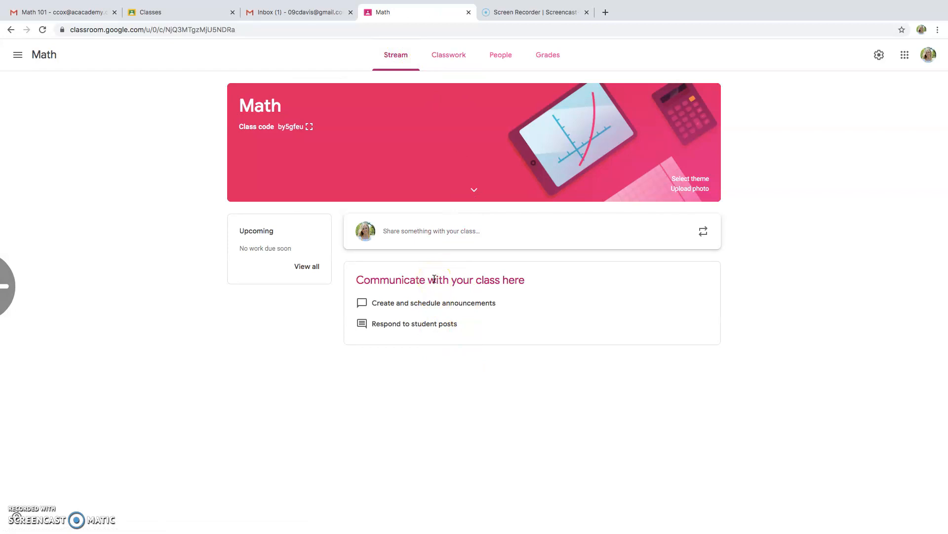
{"action": "left_click", "coordinate": [446, 56]}
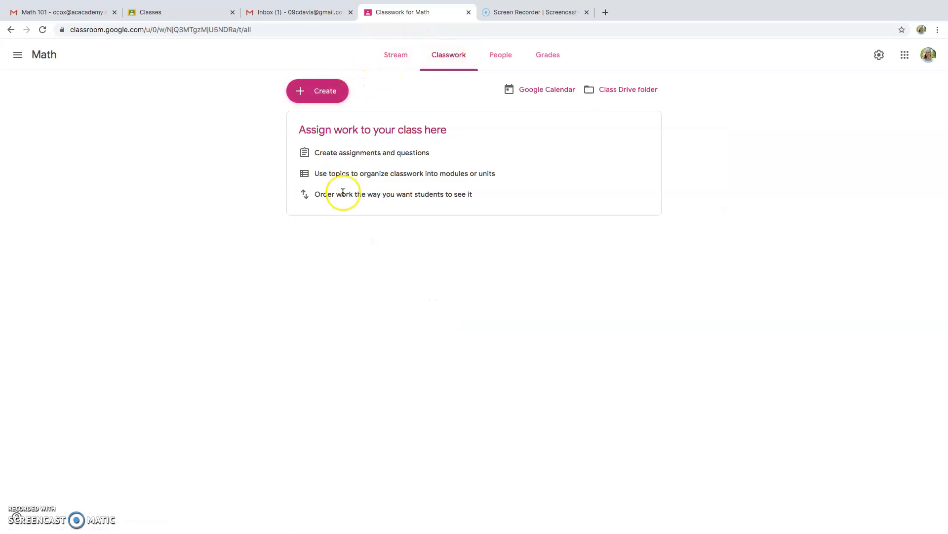
Create a classwork topic named Math Lesson 101 in the Math class
{"action": "left_click", "coordinate": [316, 93]}
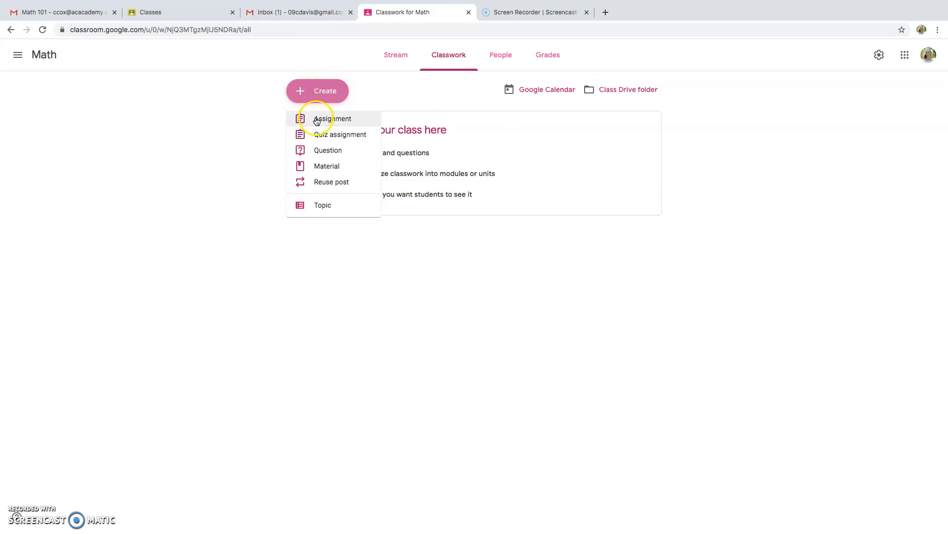
{"action": "left_click", "coordinate": [345, 167]}
{"action": "left_click", "coordinate": [343, 185]}
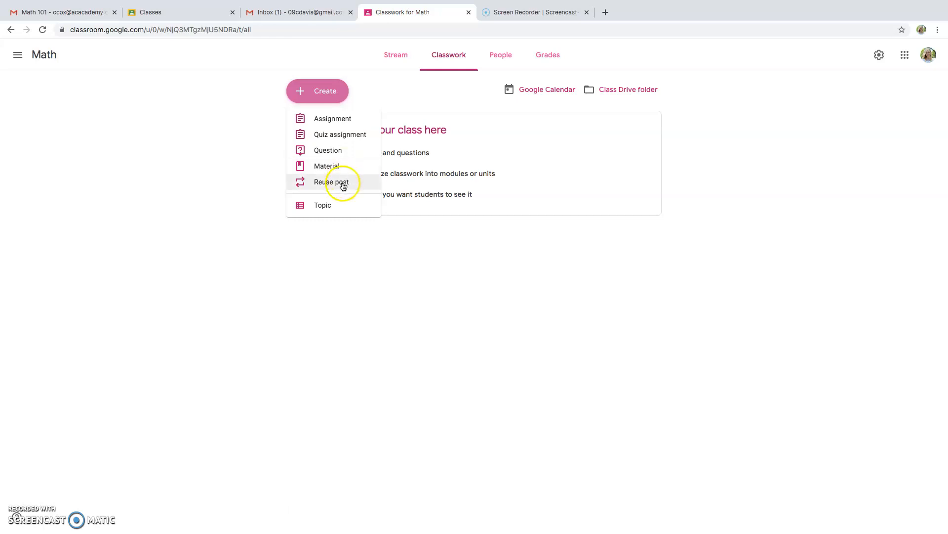
{"action": "left_click", "coordinate": [331, 209]}
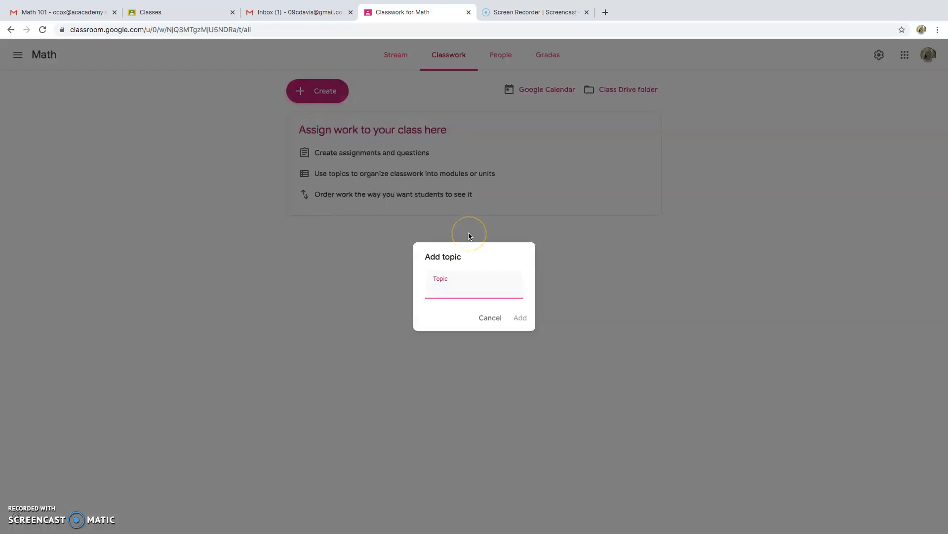
{"action": "type", "text": "Math Lesson 101"}
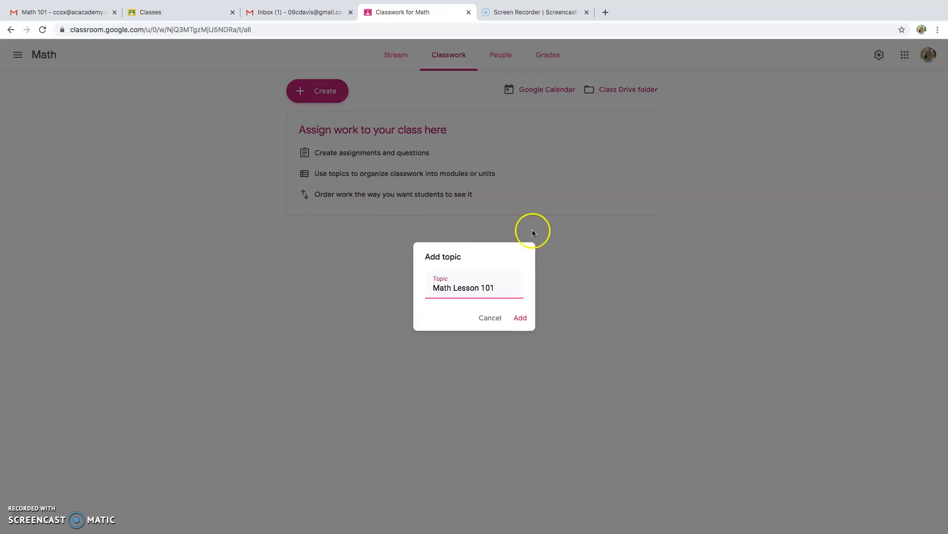
{"action": "left_click", "coordinate": [519, 321]}
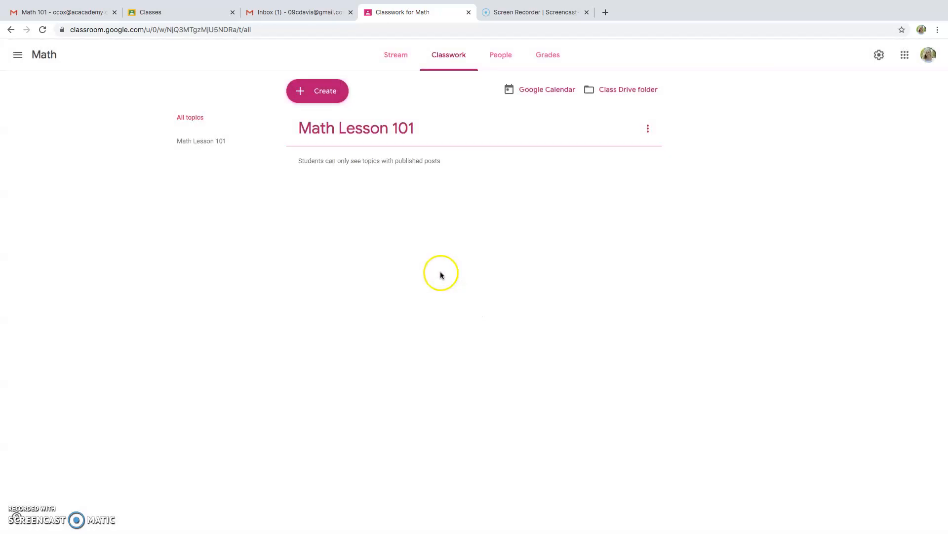
Start a new assignment in the Math class and dismiss the Add or create materials notice
{"action": "left_click", "coordinate": [335, 94]}
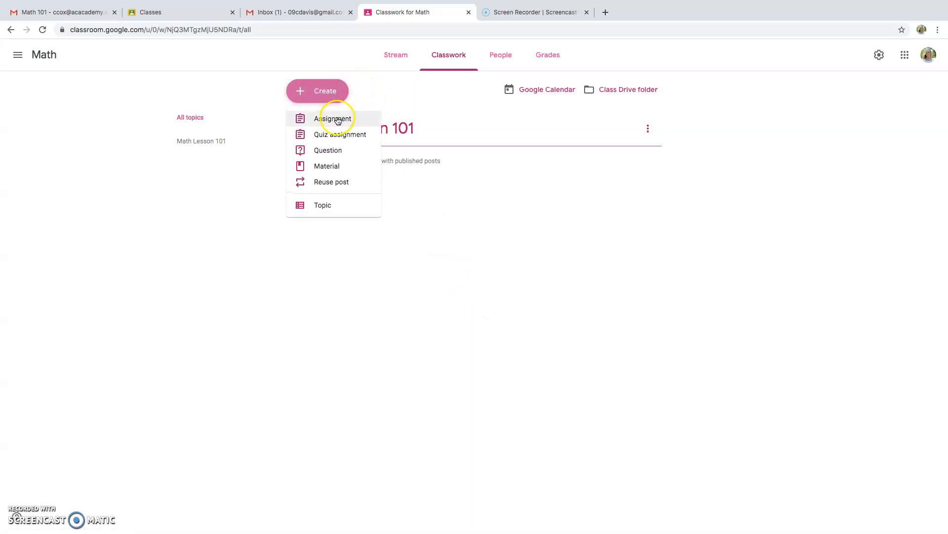
{"action": "left_click", "coordinate": [336, 120]}
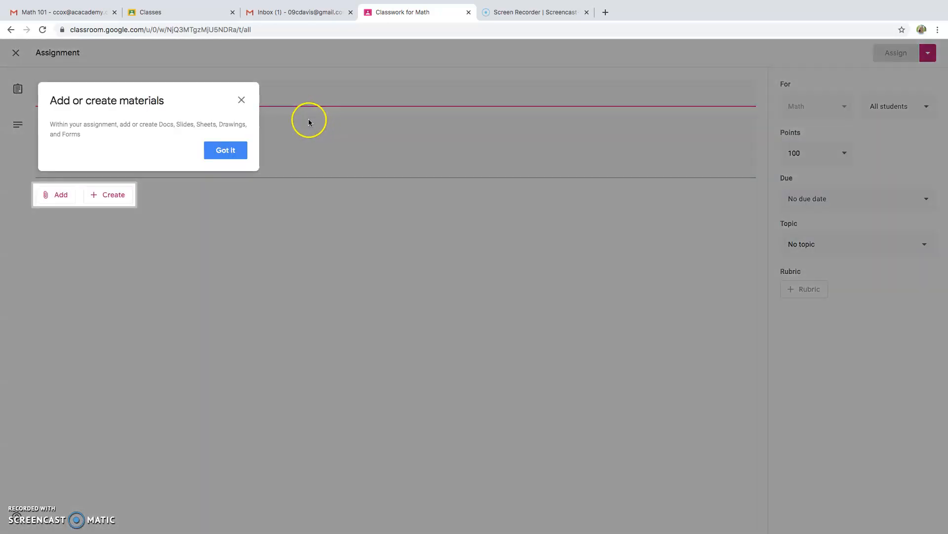
{"action": "left_click", "coordinate": [111, 196]}
{"action": "left_click", "coordinate": [241, 101]}
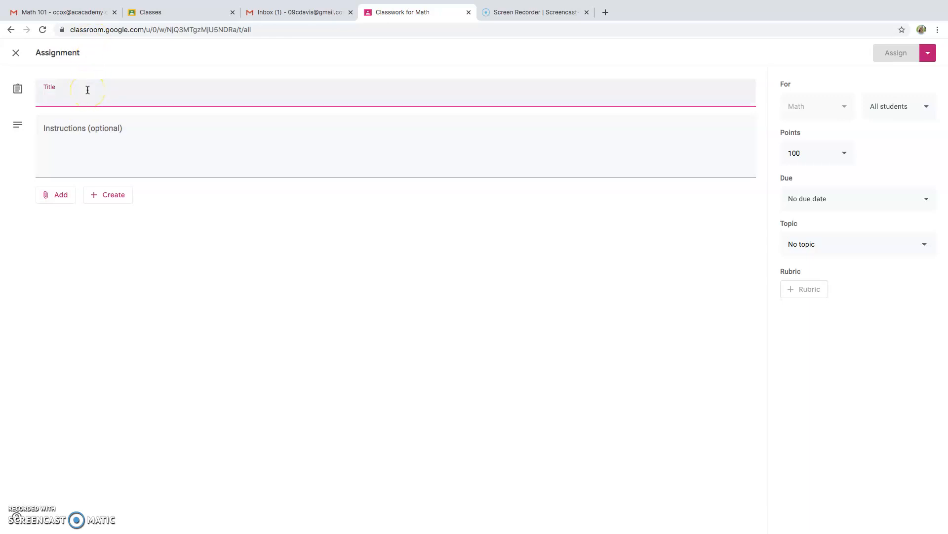
Title the assignment Lesson 101 A, enter the instructions "Complete the page." and dismiss the Drag and drop classwork notice
{"action": "type", "text": "M"}
{"action": "key", "text": "BackSpace"}
{"action": "type", "text": "Lesson 19"}
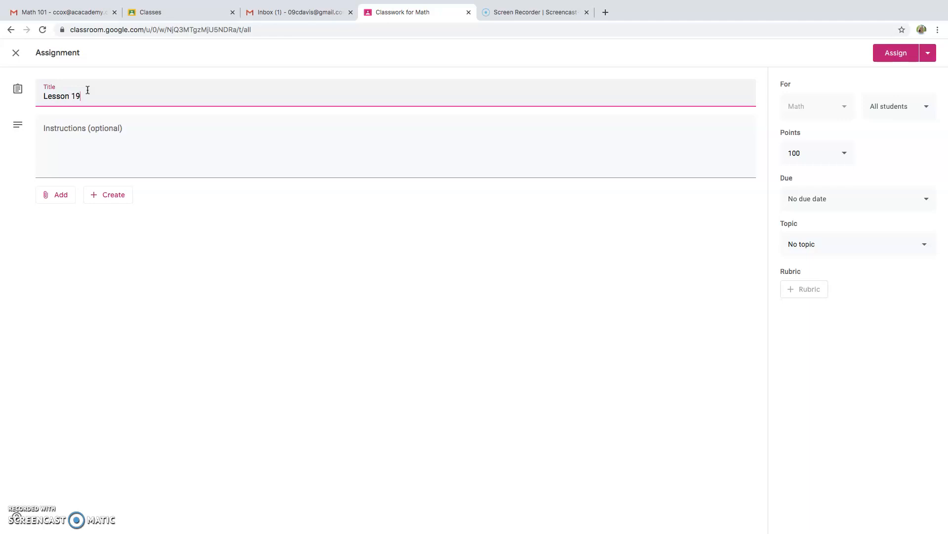
{"action": "key", "text": "BackSpace"}
{"action": "left_click", "coordinate": [70, 132]}
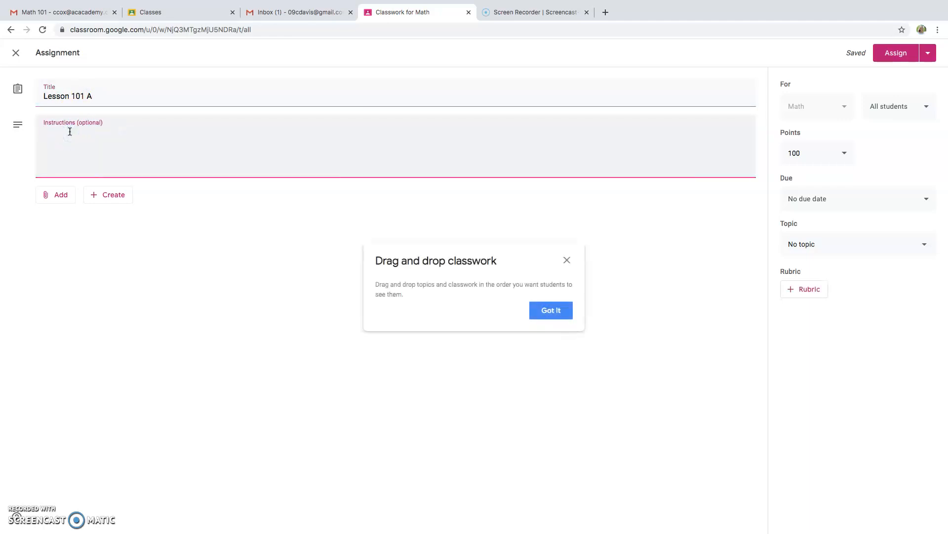
{"action": "type", "text": "Complete the page."}
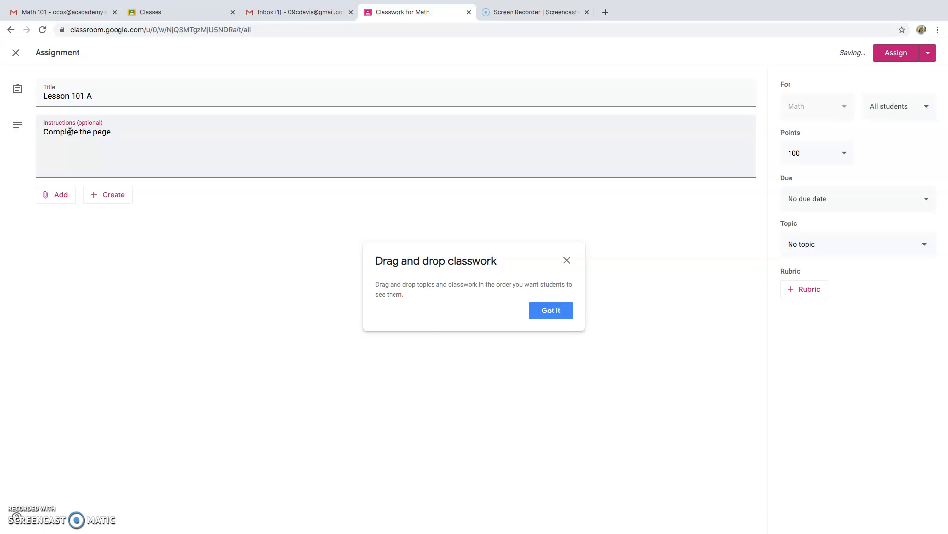
{"action": "left_click", "coordinate": [566, 260]}
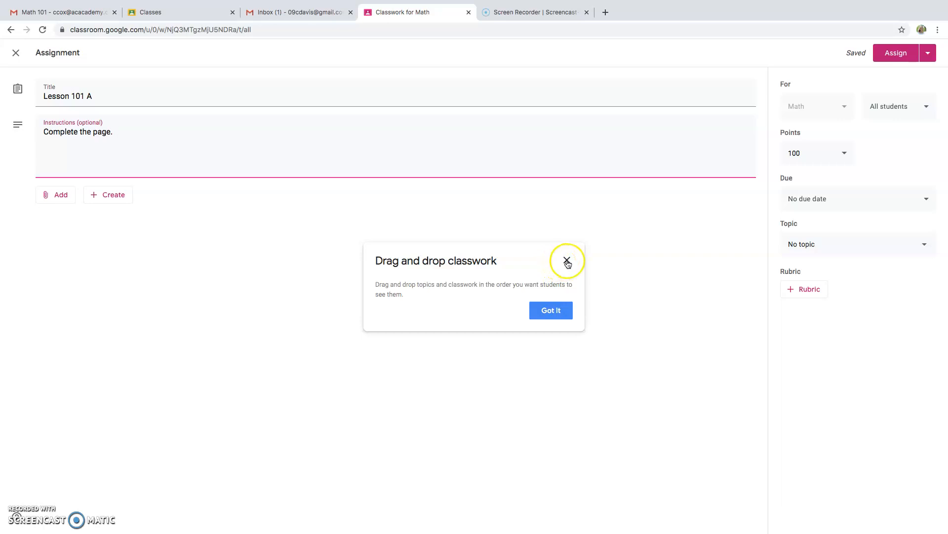
Start attaching a YouTube video to the assignment and compare the URL and video search options, ending on video search
{"action": "left_click", "coordinate": [57, 200]}
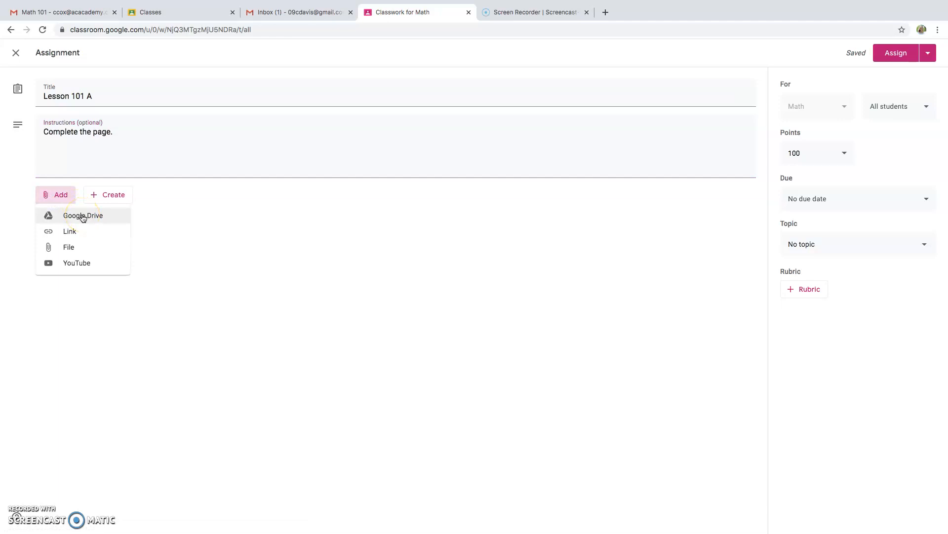
{"action": "left_click", "coordinate": [87, 265]}
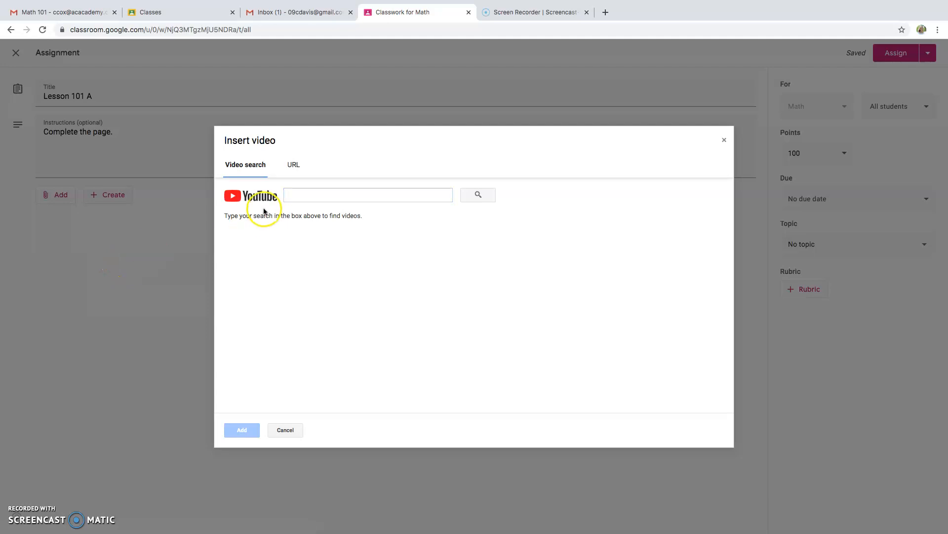
{"action": "left_click", "coordinate": [314, 195]}
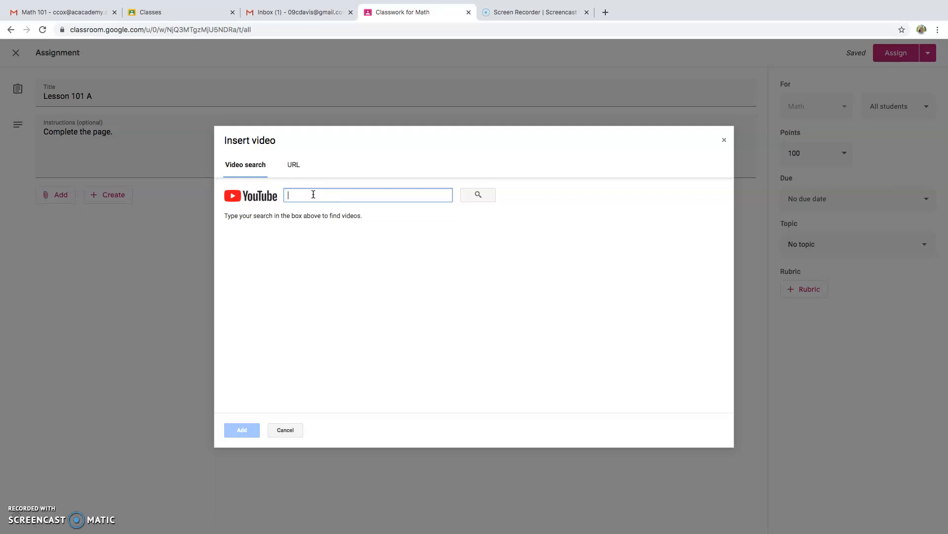
{"action": "left_click", "coordinate": [294, 165]}
{"action": "left_click", "coordinate": [326, 192]}
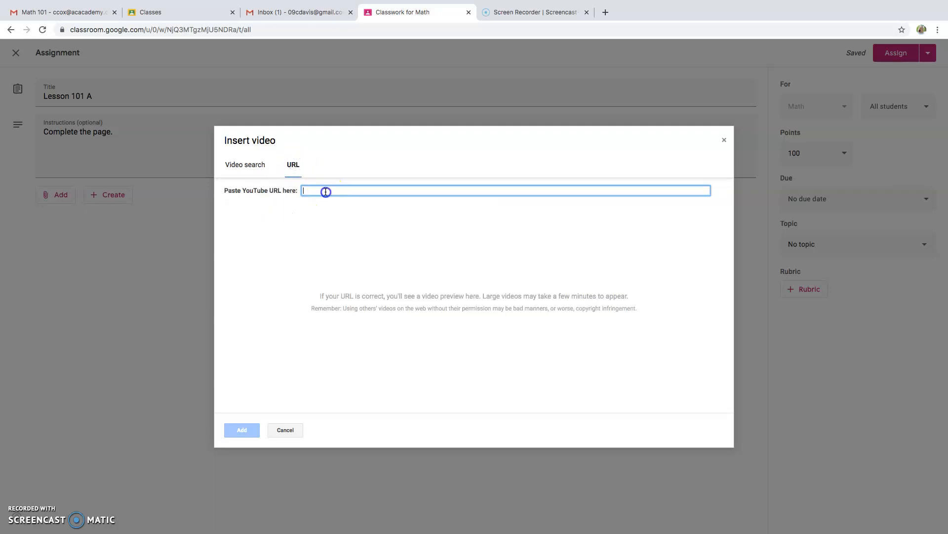
{"action": "left_click", "coordinate": [257, 169]}
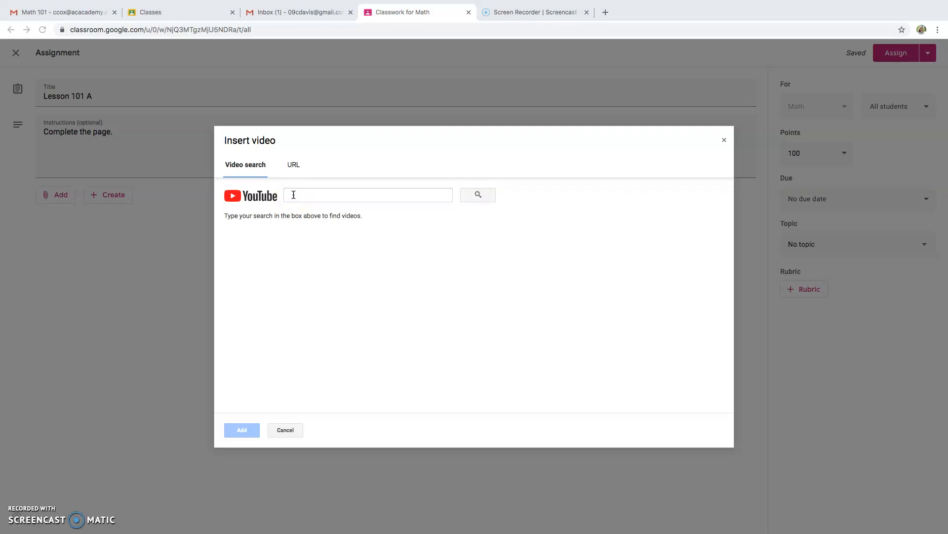
{"action": "key", "text": "ctrl+Left"}
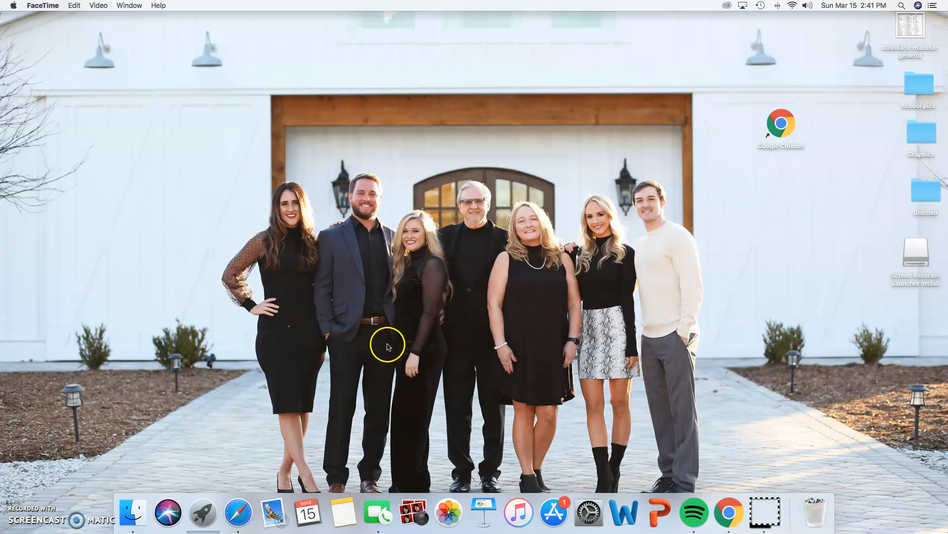
{"action": "key", "text": "ctrl+Right"}
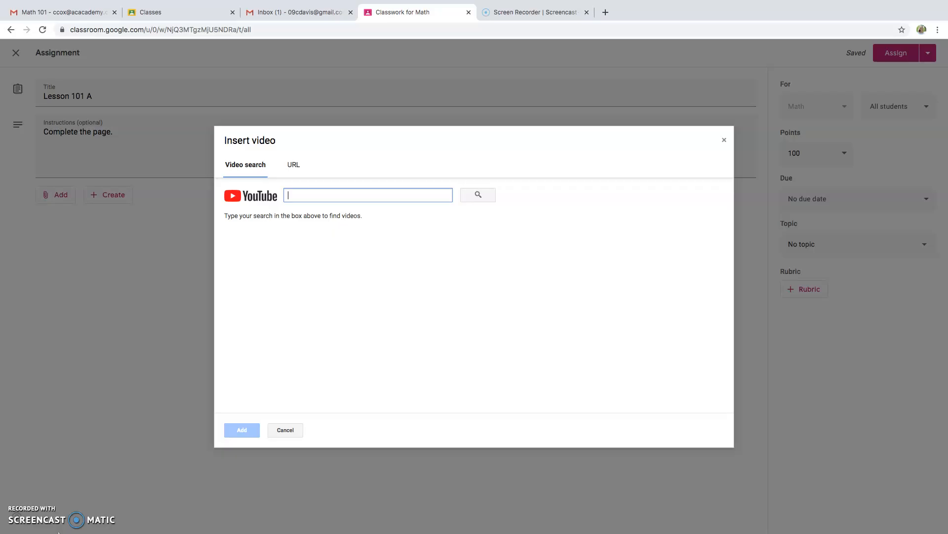
{"action": "mouse_move", "coordinate": [25, 2]}
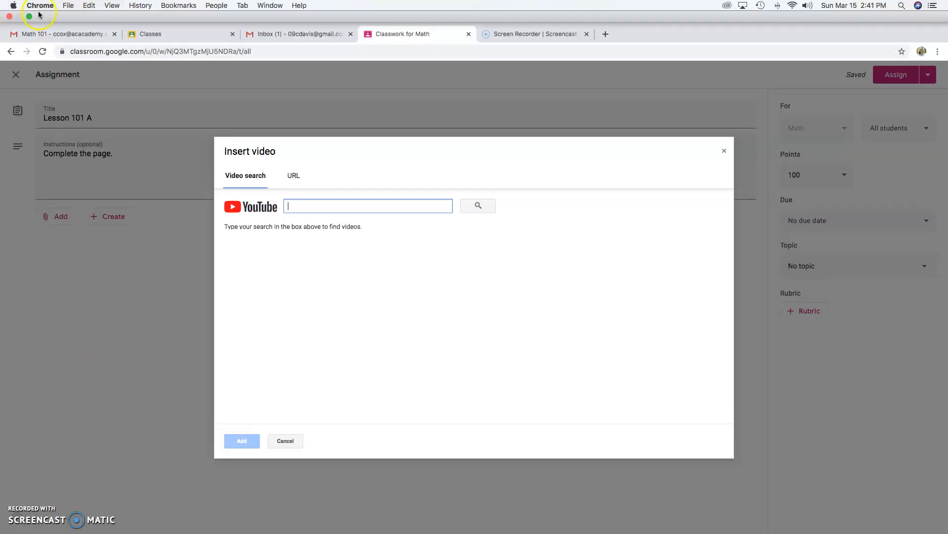
{"action": "left_click", "coordinate": [27, 17]}
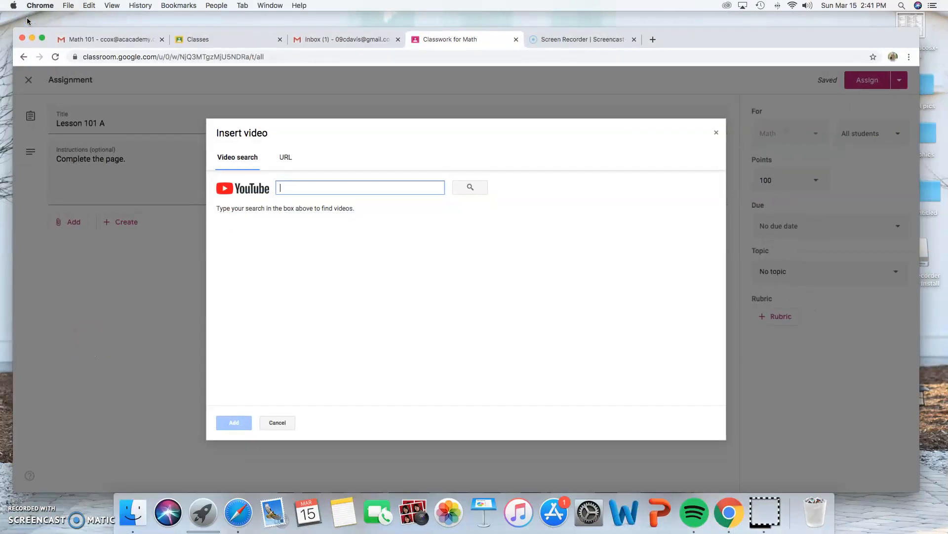
{"action": "left_click", "coordinate": [42, 37]}
Search YouTube for "geometric shapes for kids" and attach the video GEOMETRIC SHAPES in english for kids to the assignment
{"action": "left_click", "coordinate": [354, 198]}
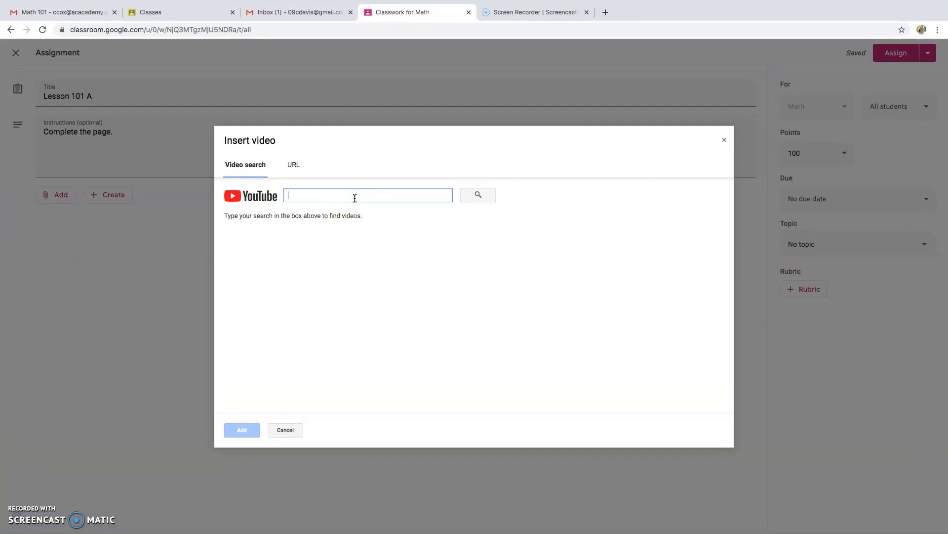
{"action": "type", "text": "geometric shap"}
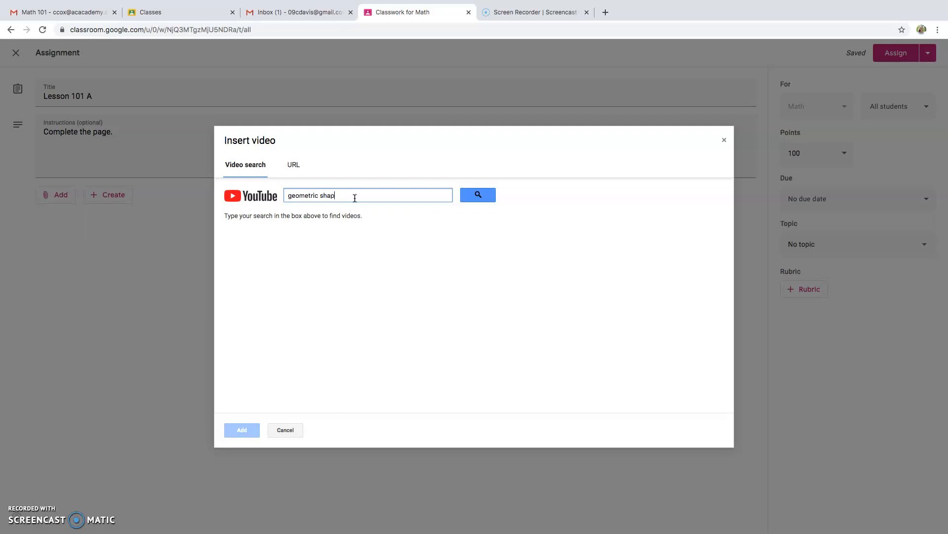
{"action": "type", "text": "es for kids"}
{"action": "key", "text": "Return"}
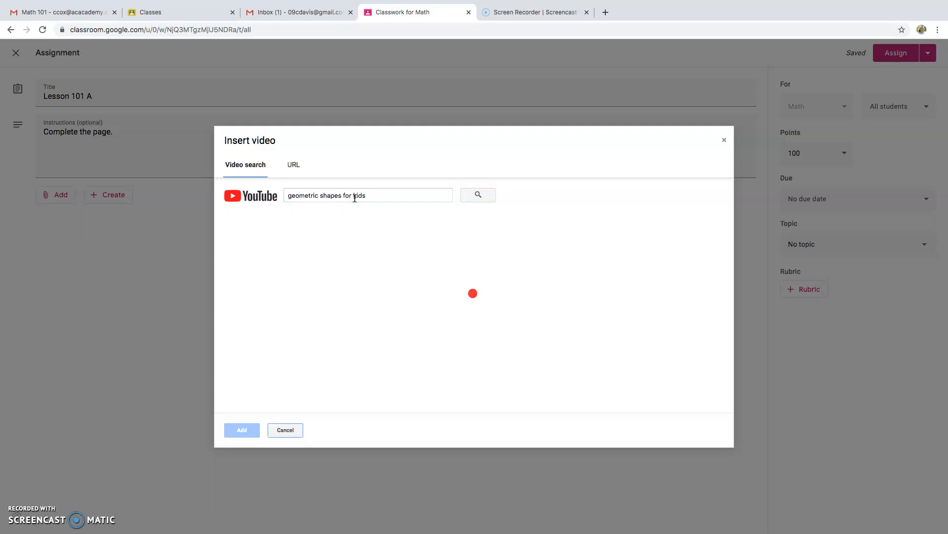
{"action": "left_click", "coordinate": [330, 201]}
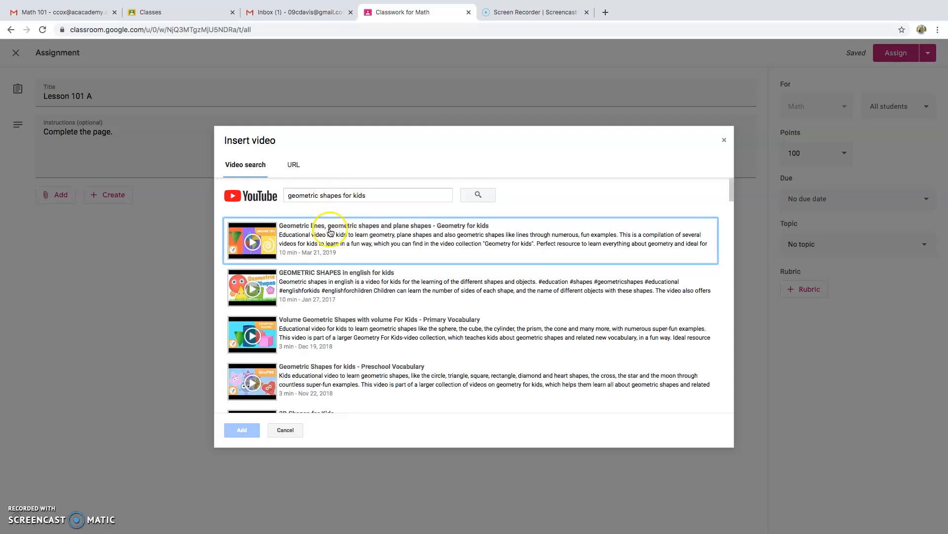
{"action": "left_click", "coordinate": [323, 285]}
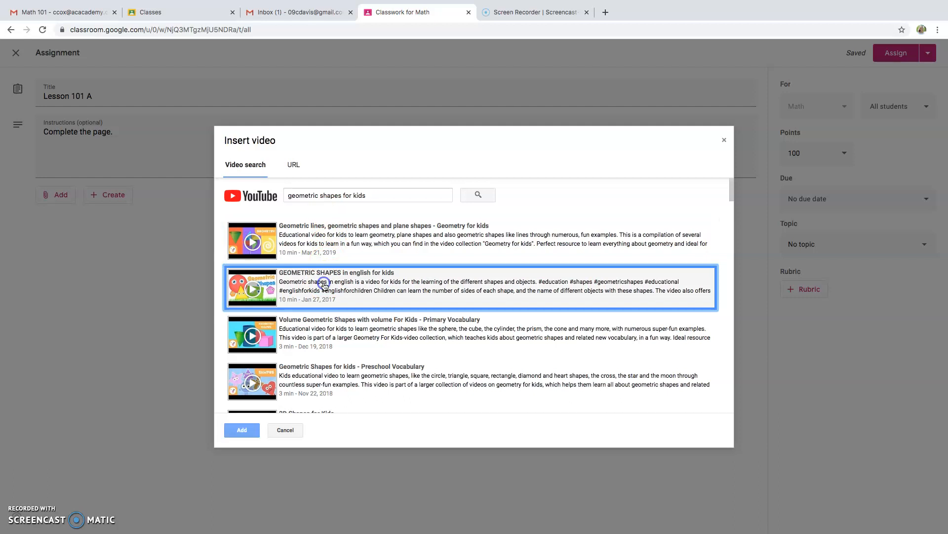
{"action": "left_click", "coordinate": [243, 431]}
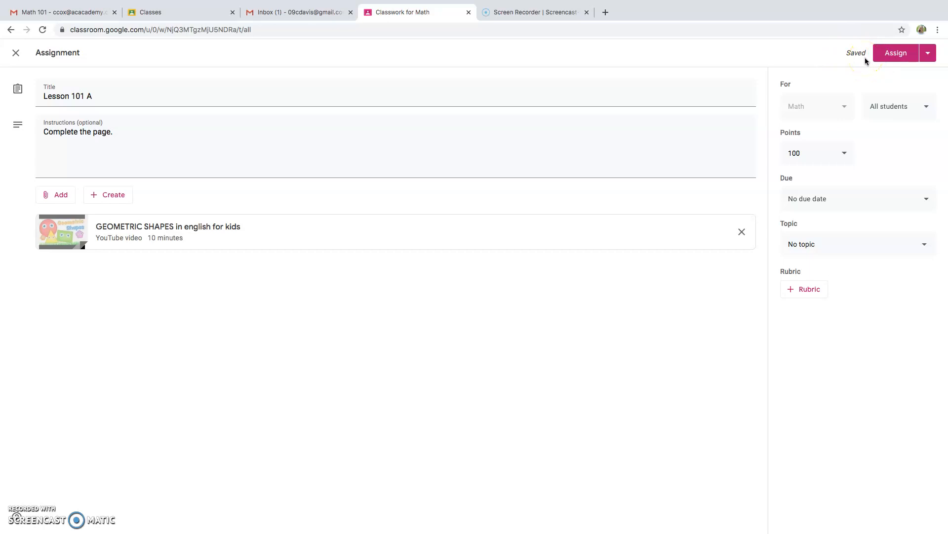
View the options for assigning, scheduling or saving the assignment without choosing one
{"action": "left_click", "coordinate": [927, 54]}
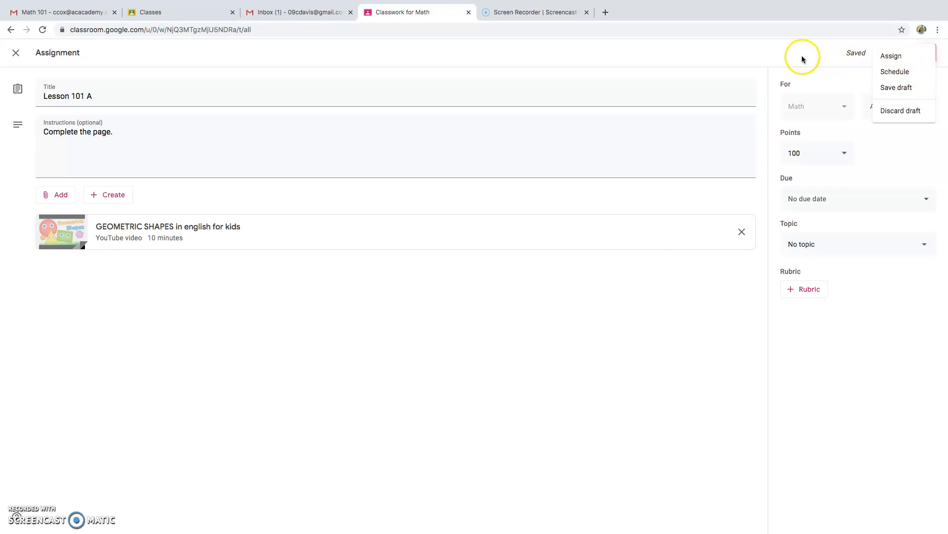
{"action": "left_click", "coordinate": [763, 78]}
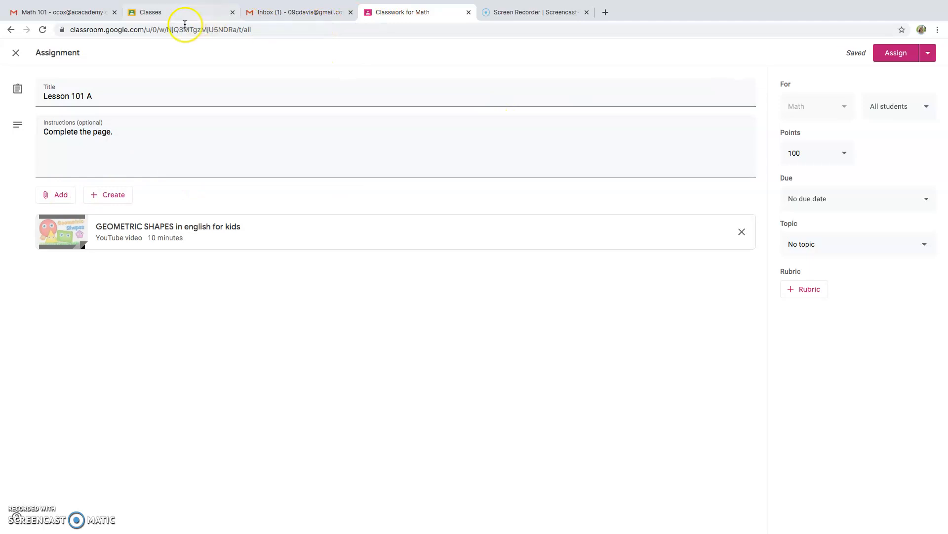
Switch to the Math 101 email in Gmail and save all of its worksheet image attachments to Google Drive
{"action": "left_click", "coordinate": [58, 16]}
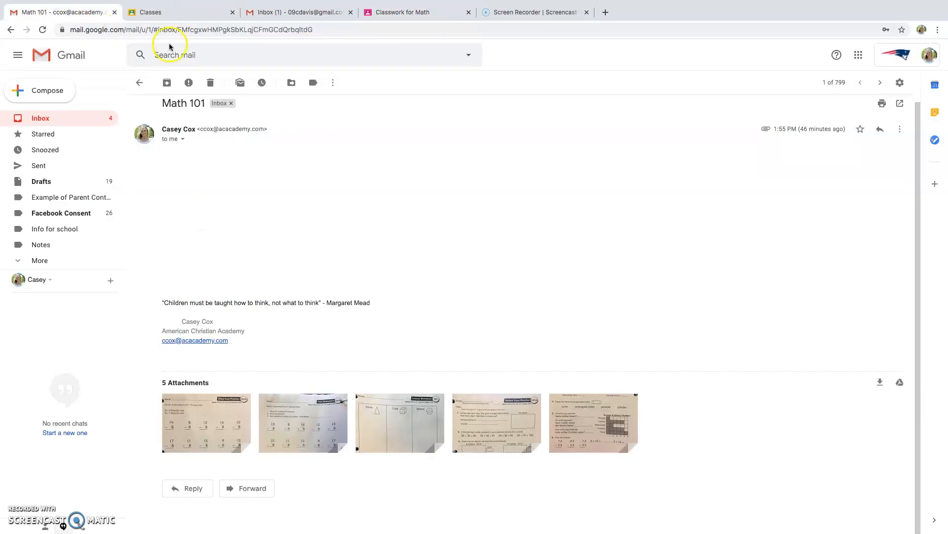
{"action": "mouse_move", "coordinate": [216, 447]}
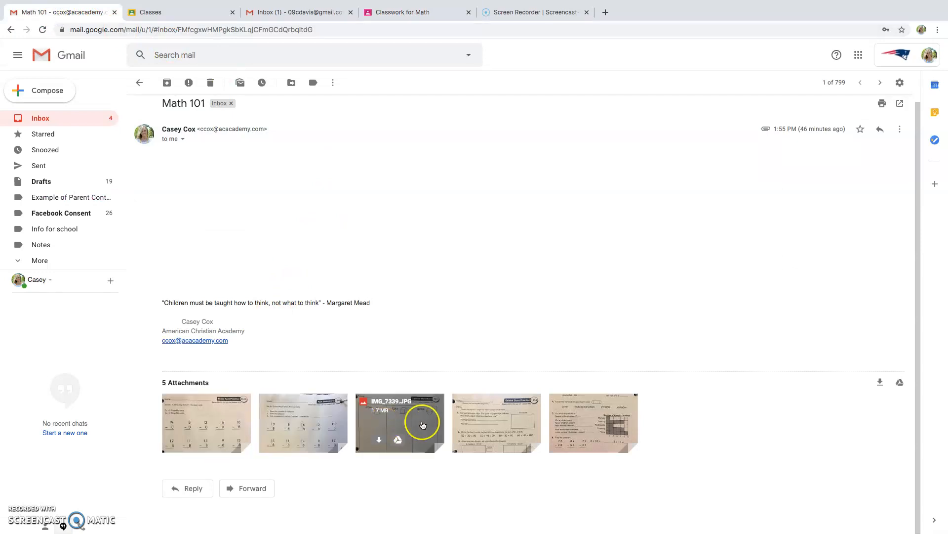
{"action": "mouse_move", "coordinate": [592, 417]}
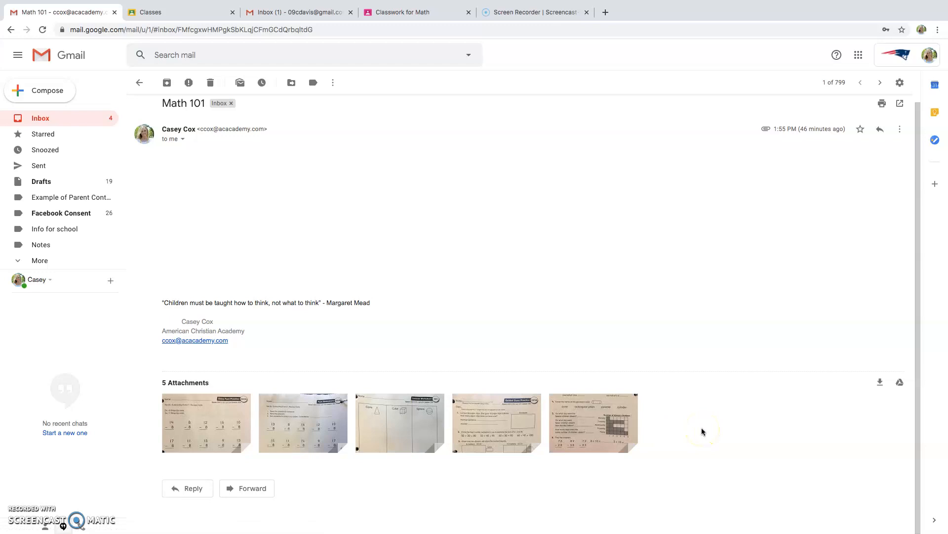
{"action": "left_click", "coordinate": [899, 383]}
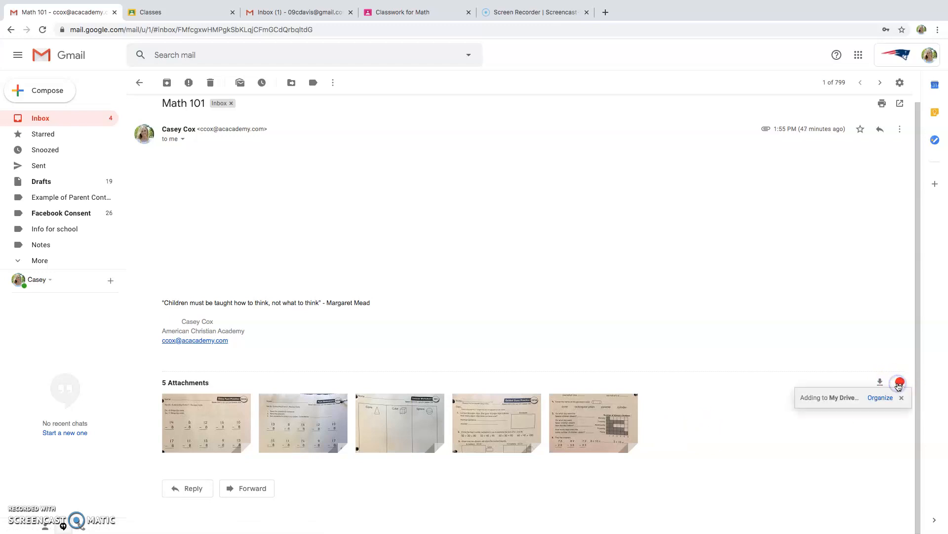
Move the saved attachments into a new My Drive folder named Lesson 101A
{"action": "left_click", "coordinate": [878, 397]}
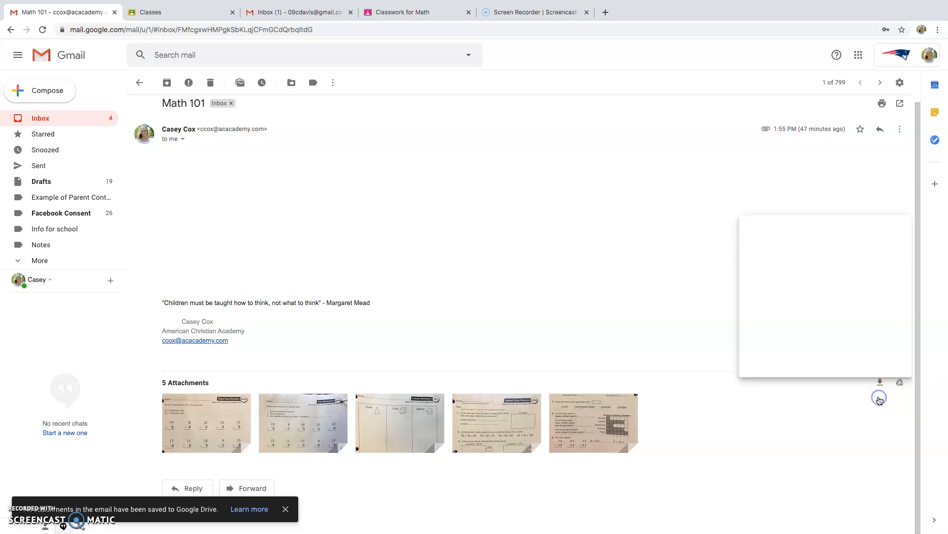
{"action": "left_click", "coordinate": [758, 356]}
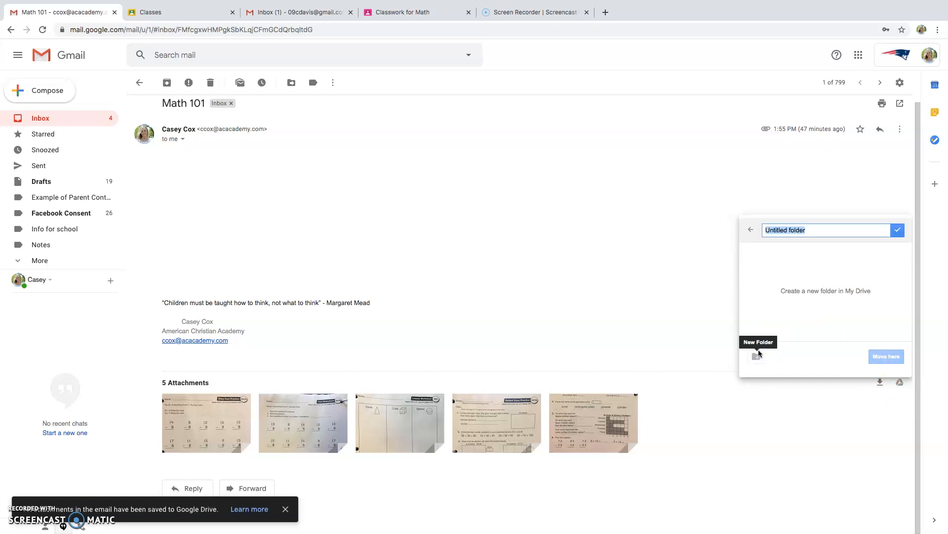
{"action": "type", "text": "Lesson 101A"}
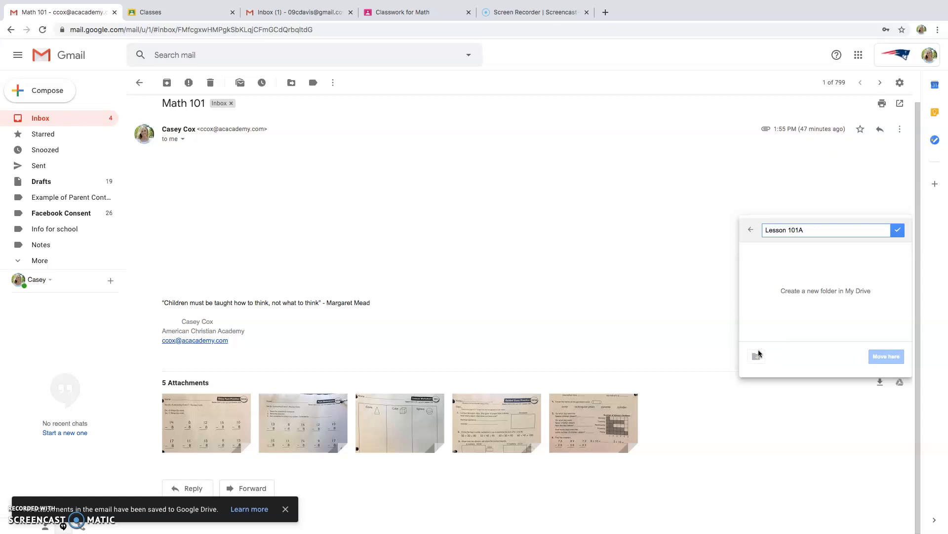
{"action": "left_click", "coordinate": [898, 231]}
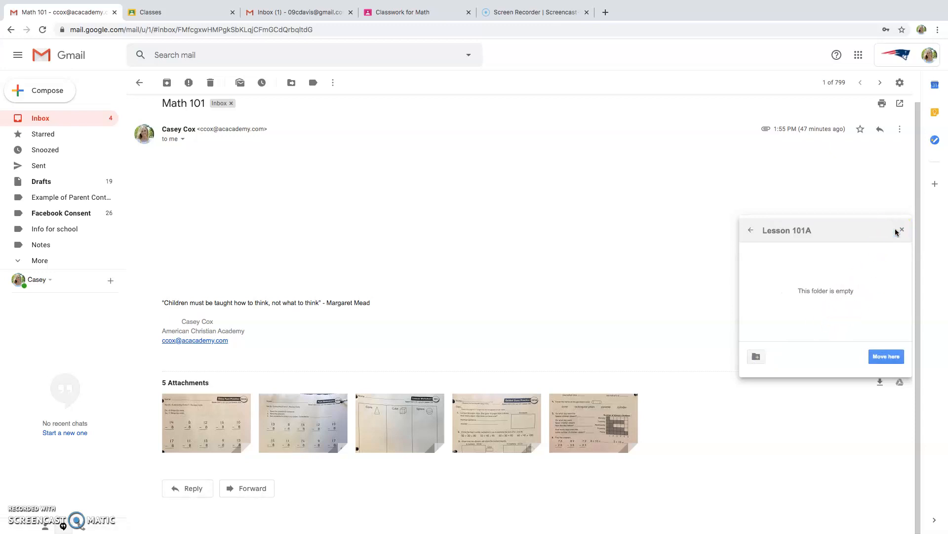
{"action": "left_click", "coordinate": [887, 357]}
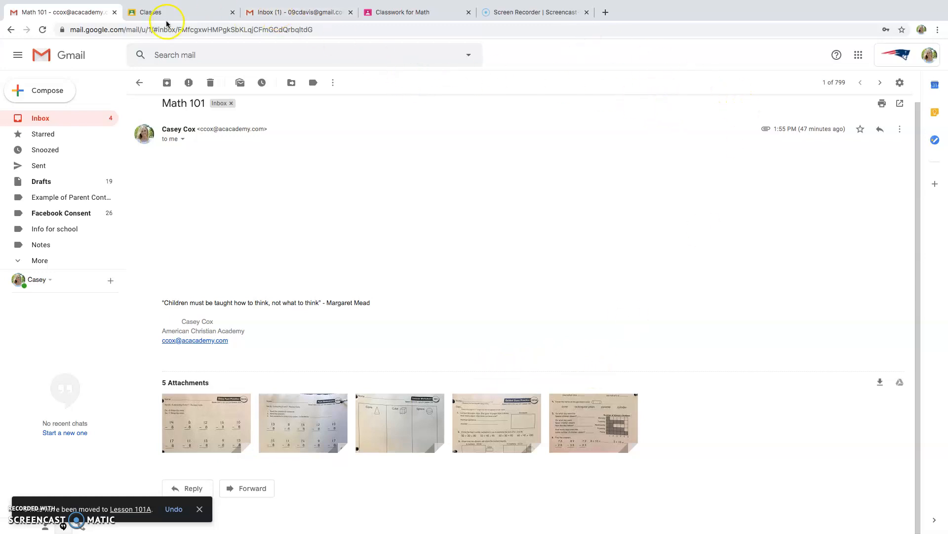
{"action": "left_click", "coordinate": [409, 14]}
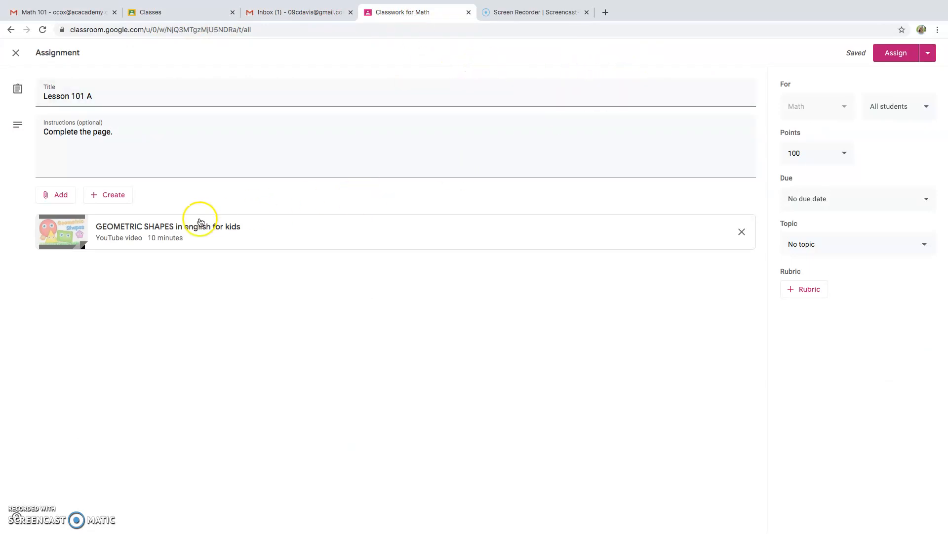
{"action": "left_click", "coordinate": [59, 194]}
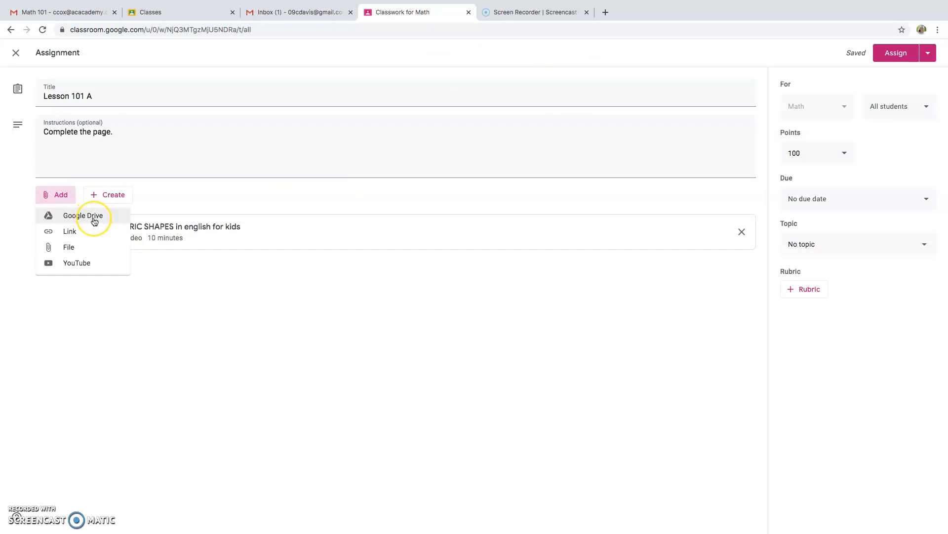
{"action": "left_click", "coordinate": [94, 221]}
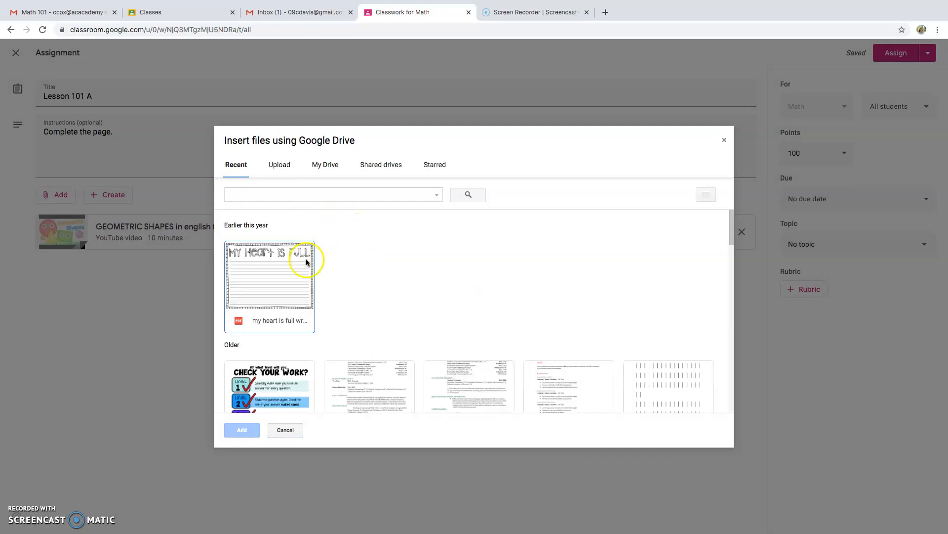
{"action": "scroll", "coordinate": [378, 259], "scroll_direction": "down", "scroll_amount": 5}
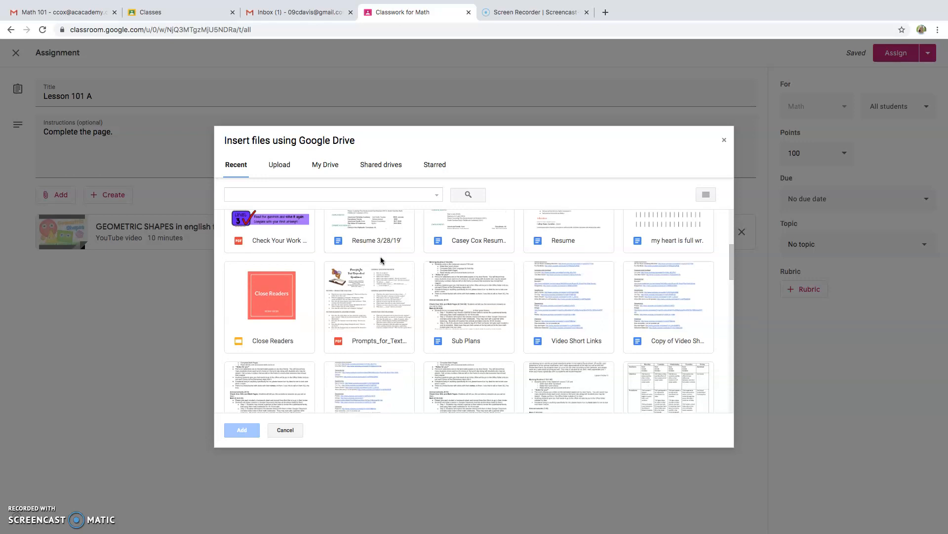
{"action": "scroll", "coordinate": [381, 260], "scroll_direction": "up", "scroll_amount": 5}
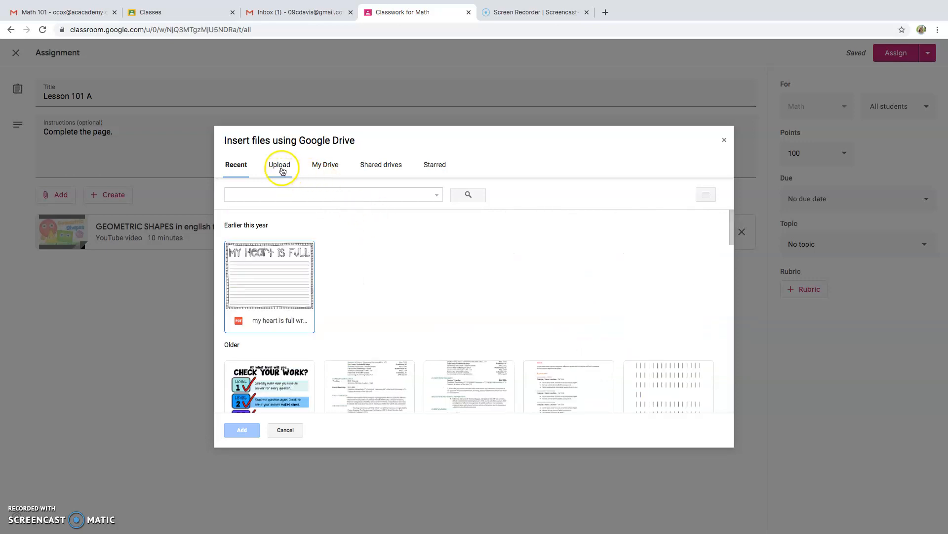
{"action": "left_click", "coordinate": [321, 165]}
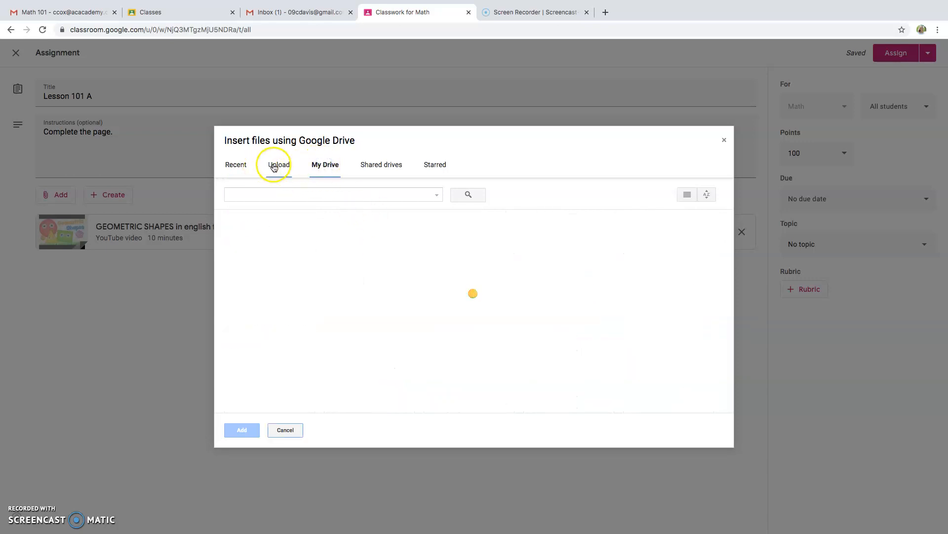
{"action": "left_click", "coordinate": [244, 170]}
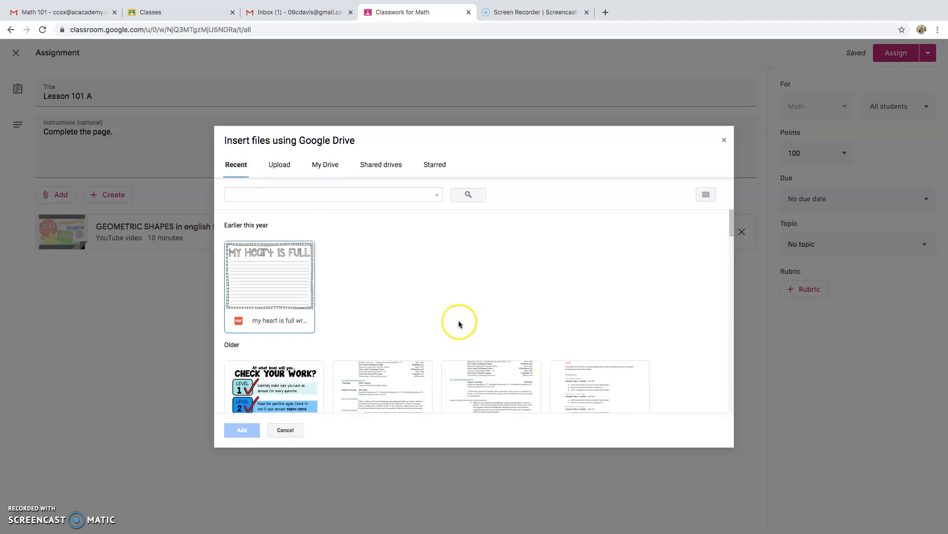
{"action": "left_click", "coordinate": [292, 430]}
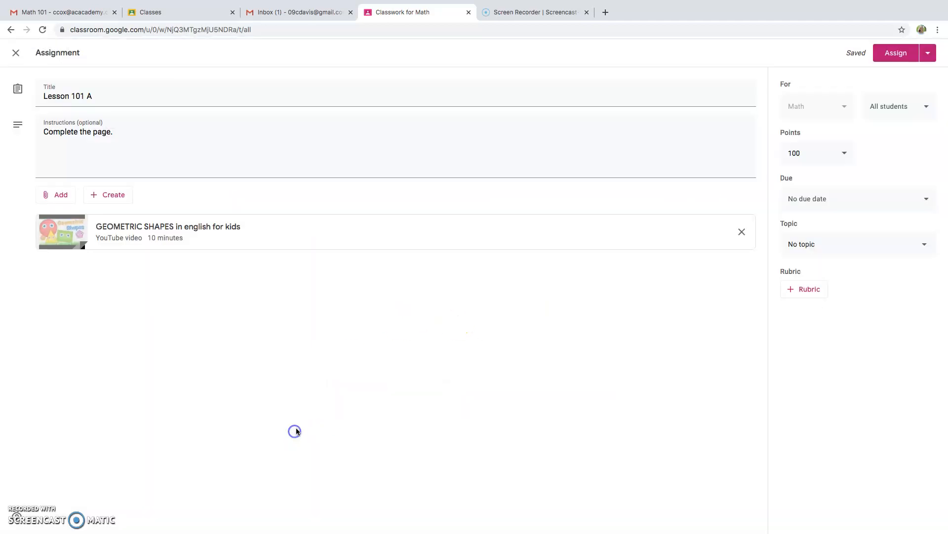
Switch to the other Classroom account's class list and start a new assignment in the ACA Math class's classwork
{"action": "left_click", "coordinate": [207, 10]}
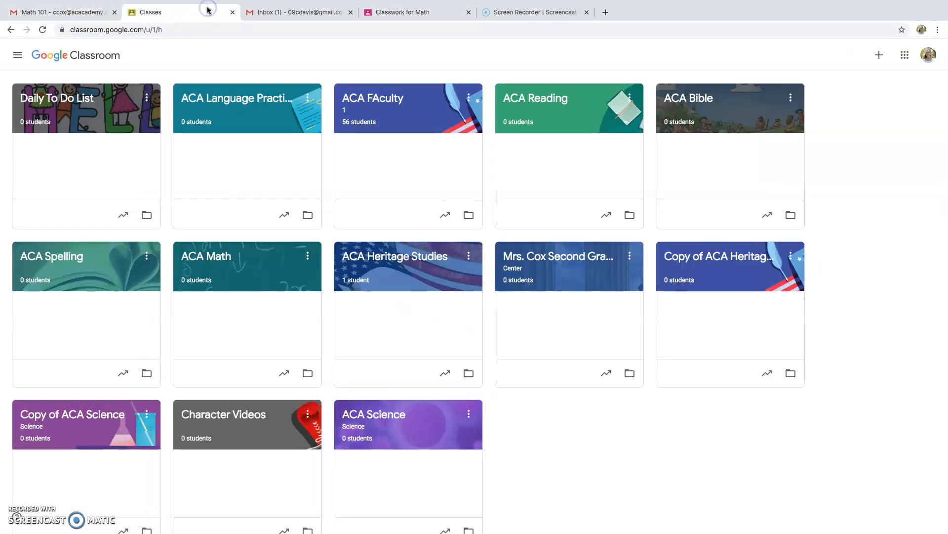
{"action": "left_click", "coordinate": [213, 254]}
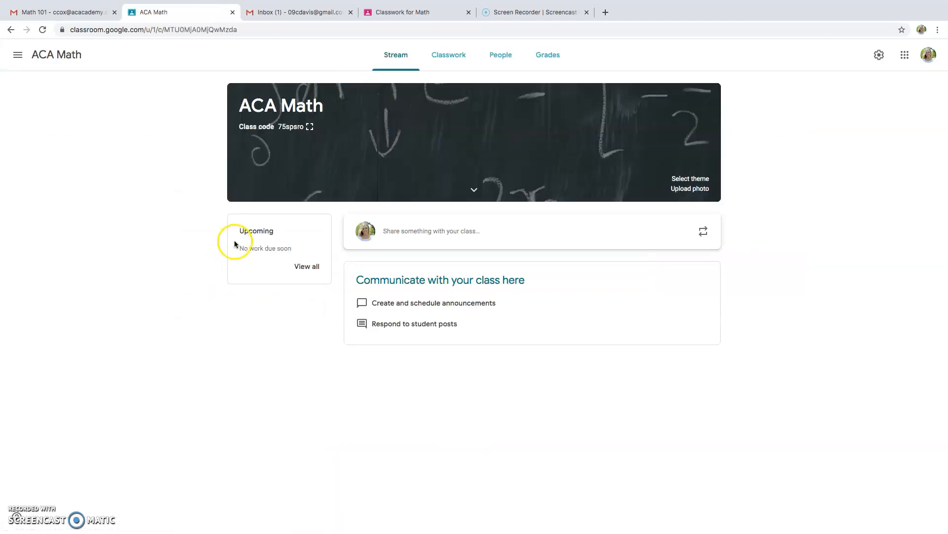
{"action": "left_click", "coordinate": [442, 56]}
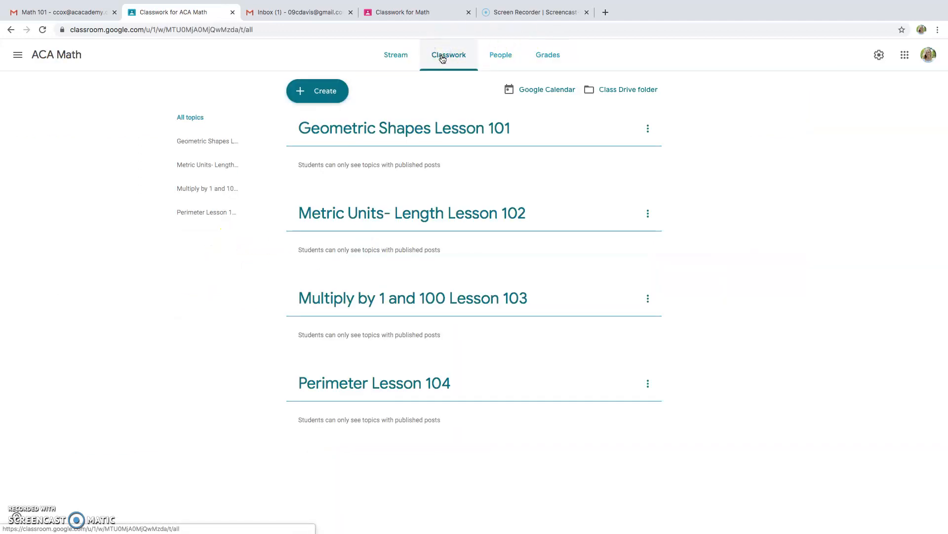
{"action": "left_click", "coordinate": [491, 129]}
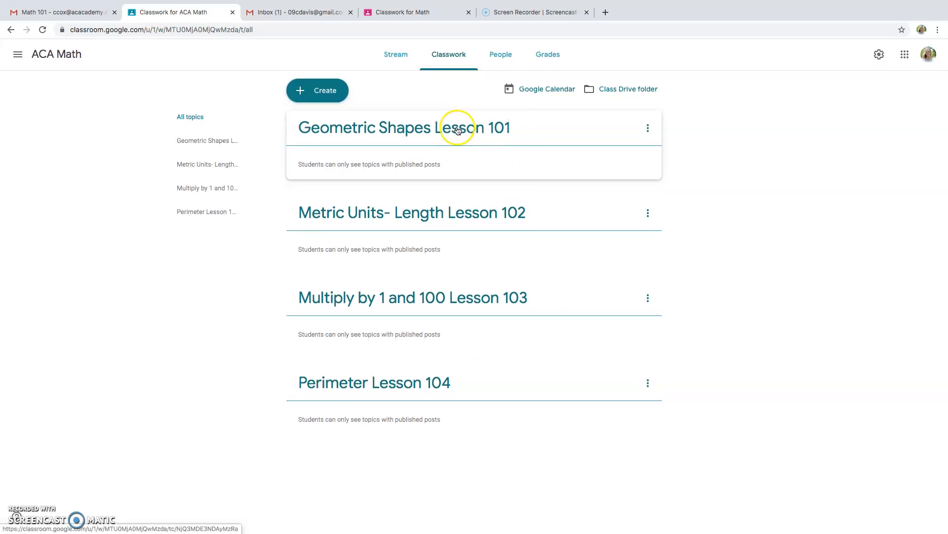
{"action": "left_click", "coordinate": [330, 93]}
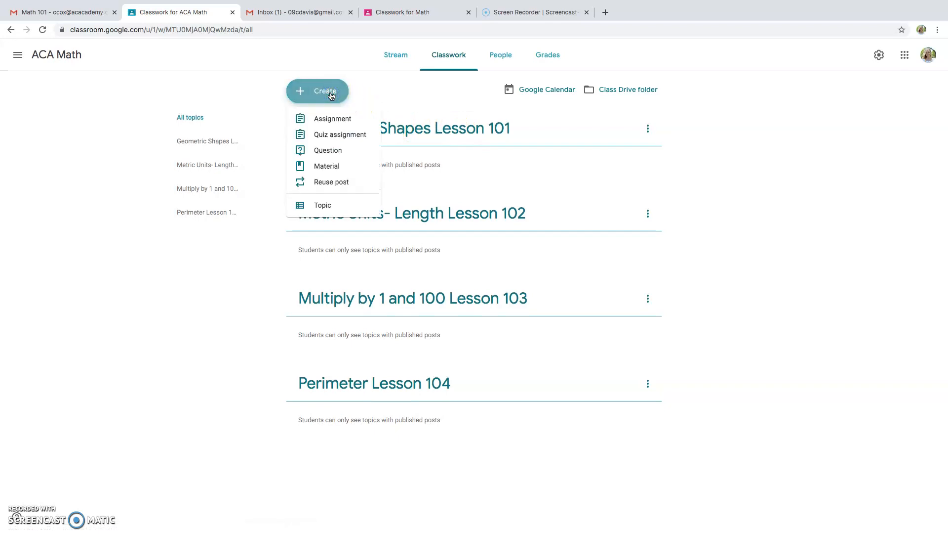
{"action": "left_click", "coordinate": [330, 119]}
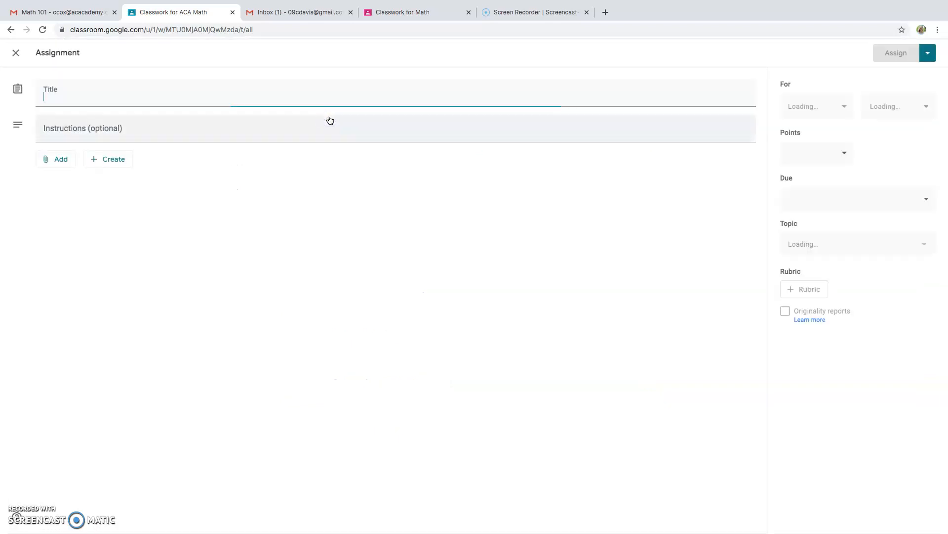
Title the new assignment Math 101A and enter the instructions "Complete the page."
{"action": "left_click", "coordinate": [311, 146]}
{"action": "type", "text": "Math 101A"}
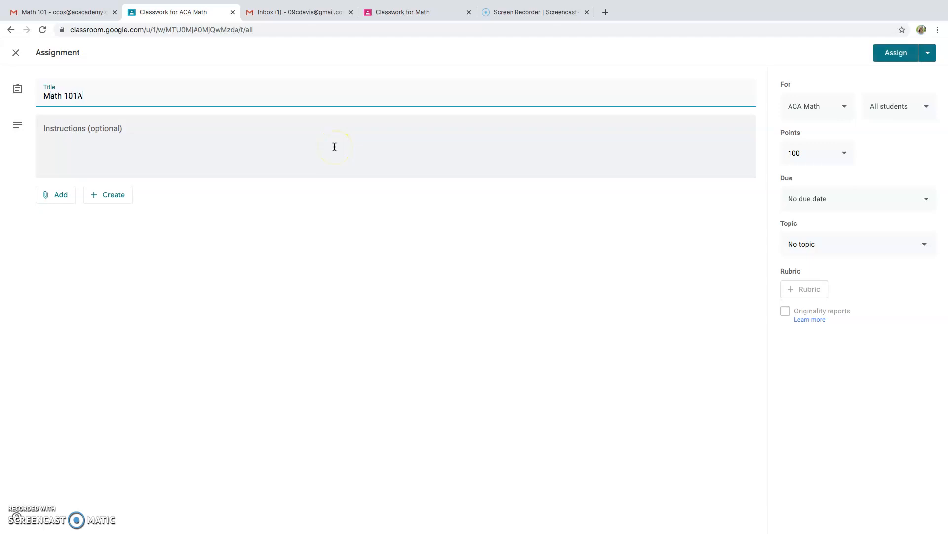
{"action": "left_click", "coordinate": [76, 146]}
{"action": "type", "text": "Complete the page."}
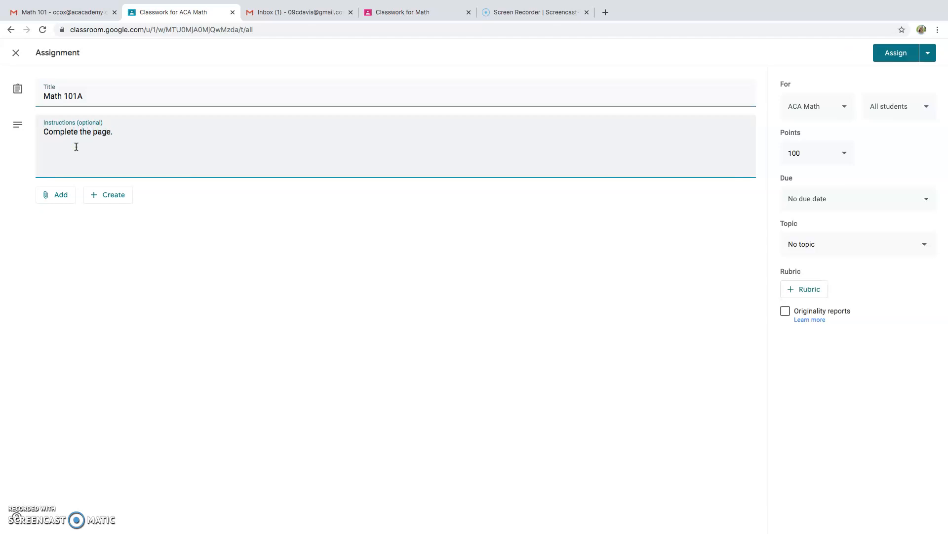
Attach the worksheet image IMG_7337.JPG from Google Drive to the assignment
{"action": "left_click", "coordinate": [48, 195]}
{"action": "left_click", "coordinate": [62, 216]}
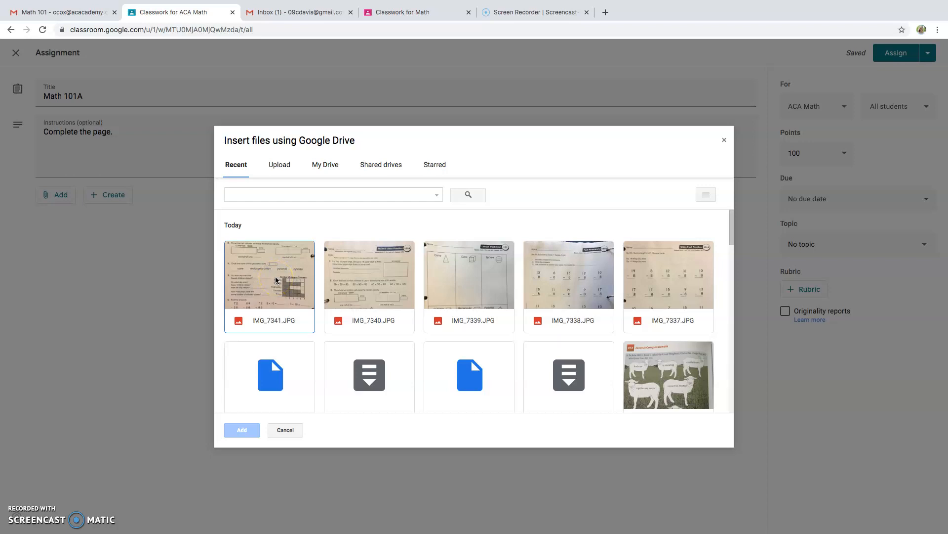
{"action": "left_click", "coordinate": [674, 273]}
{"action": "left_click", "coordinate": [242, 430]}
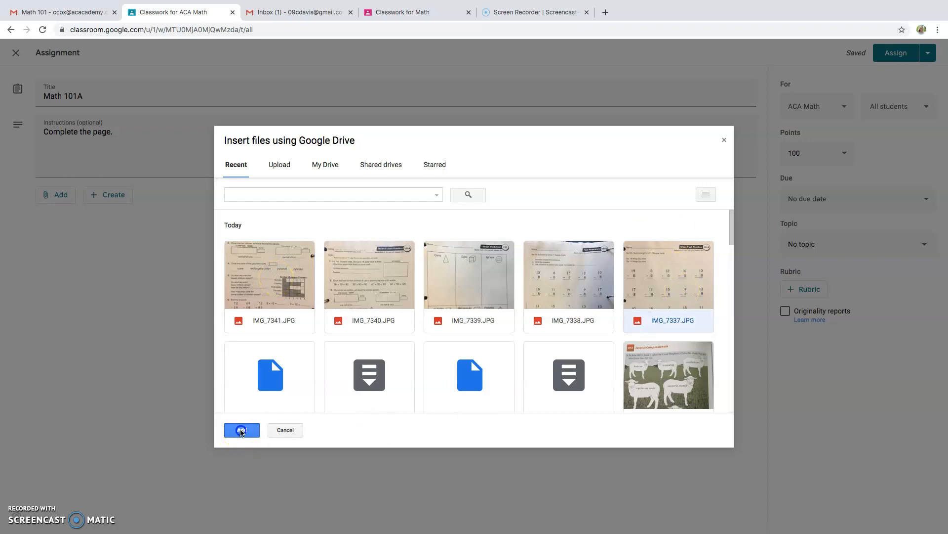
Extend the assignment instructions to read "Complete the page within 2 mins."
{"action": "left_click", "coordinate": [142, 141]}
{"action": "key", "text": "BackSpace"}
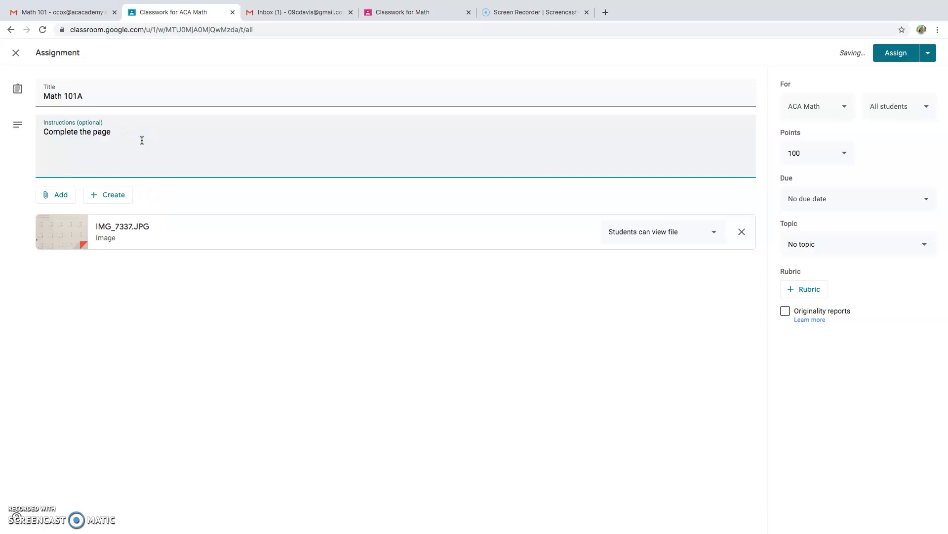
{"action": "type", "text": "within 2 mins."}
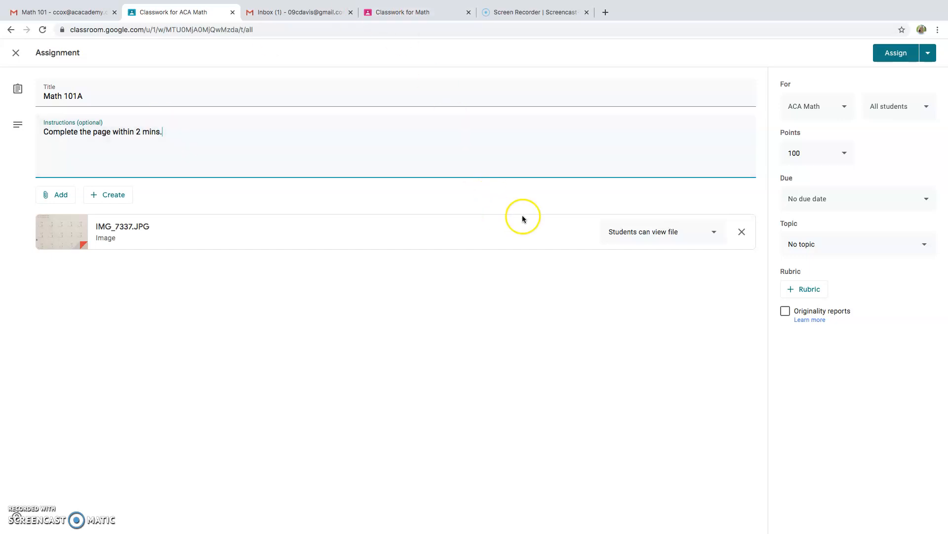
View the student access options for the attached image and the list of classes that can receive the assignment
{"action": "left_click", "coordinate": [658, 233]}
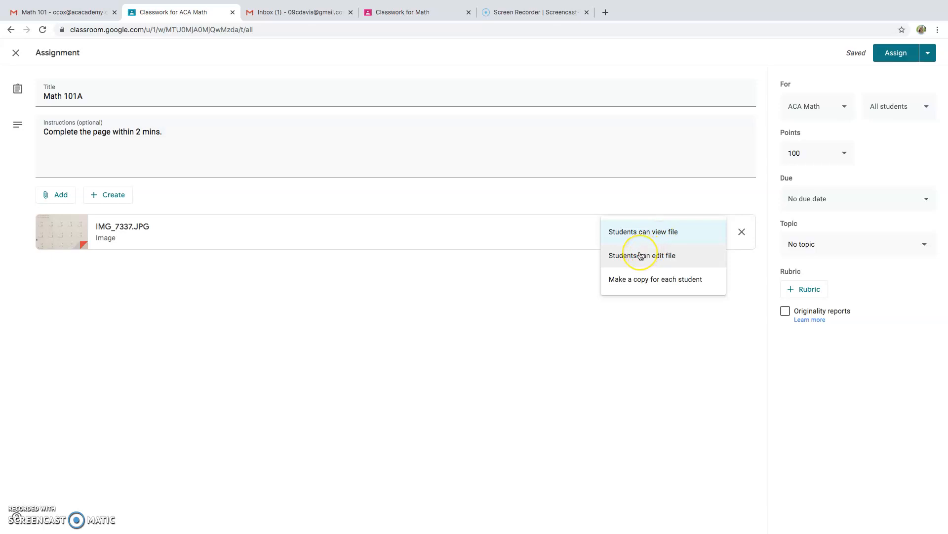
{"action": "left_click", "coordinate": [543, 272]}
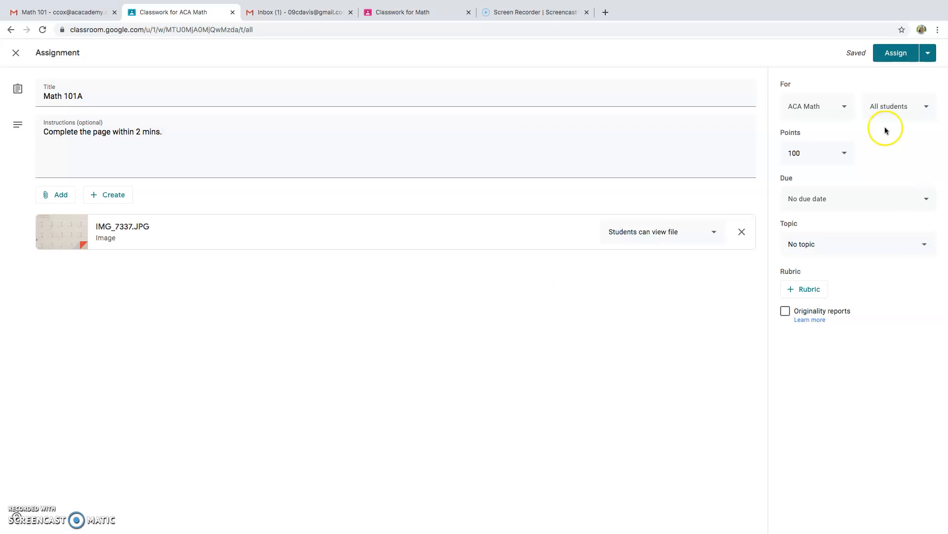
{"action": "left_click", "coordinate": [839, 112]}
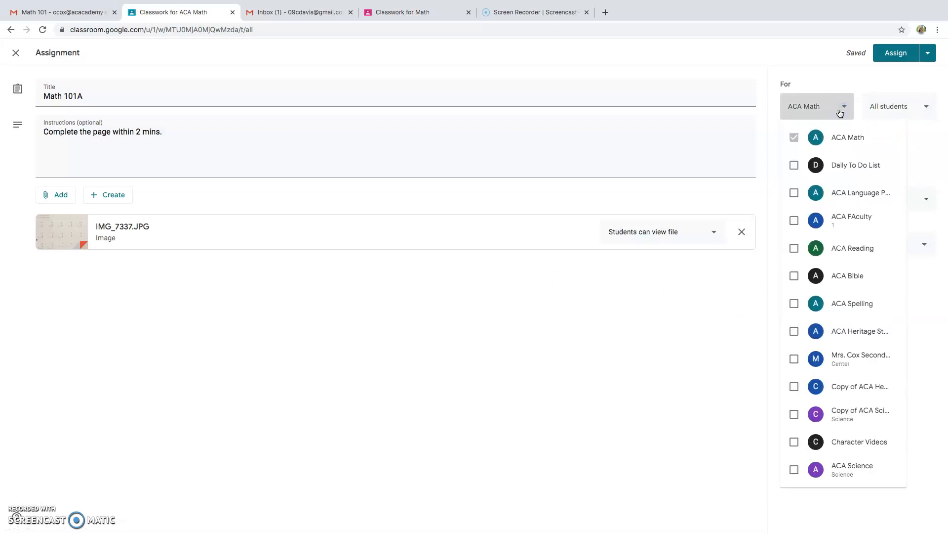
{"action": "left_click", "coordinate": [839, 112]}
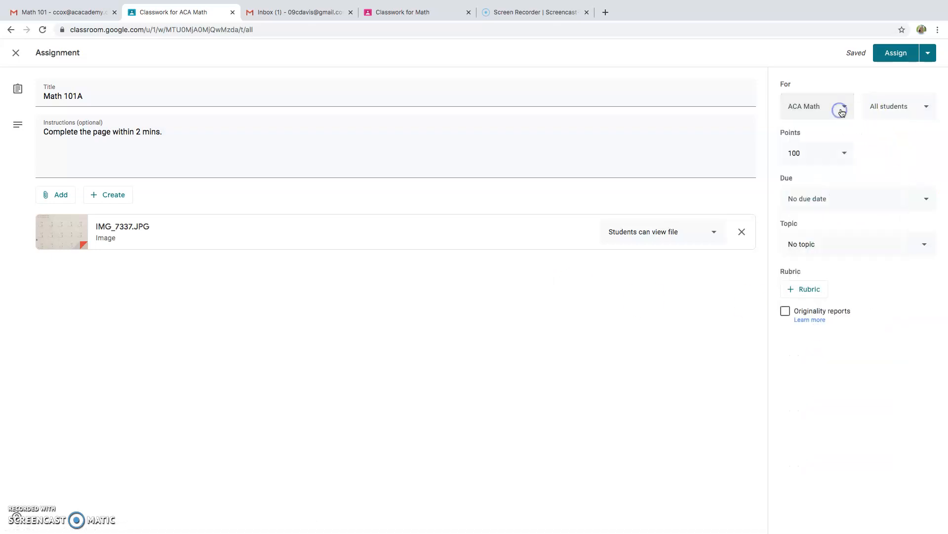
Set the assignment's points to 1
{"action": "left_click", "coordinate": [814, 154]}
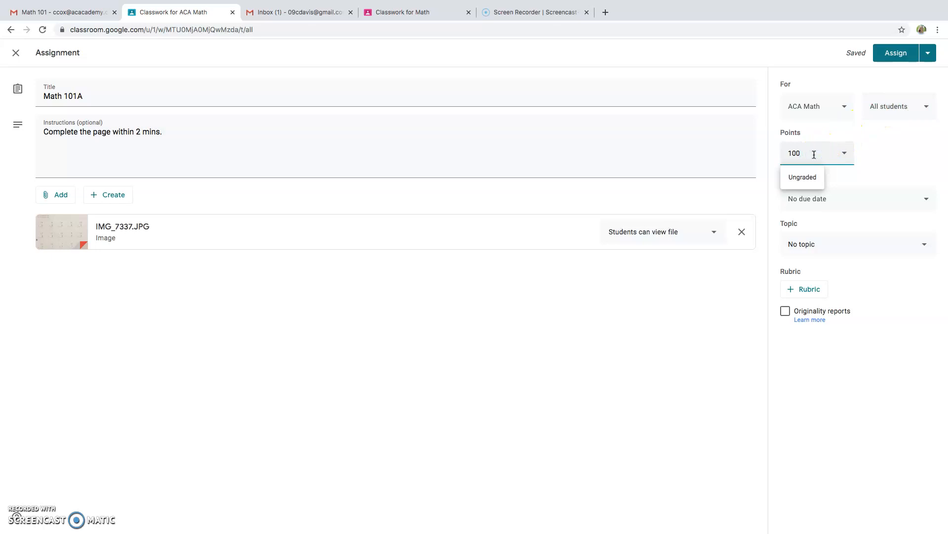
{"action": "key", "text": "BackSpace"}
{"action": "key", "text": "BackSpace"}
{"action": "left_click", "coordinate": [894, 158]}
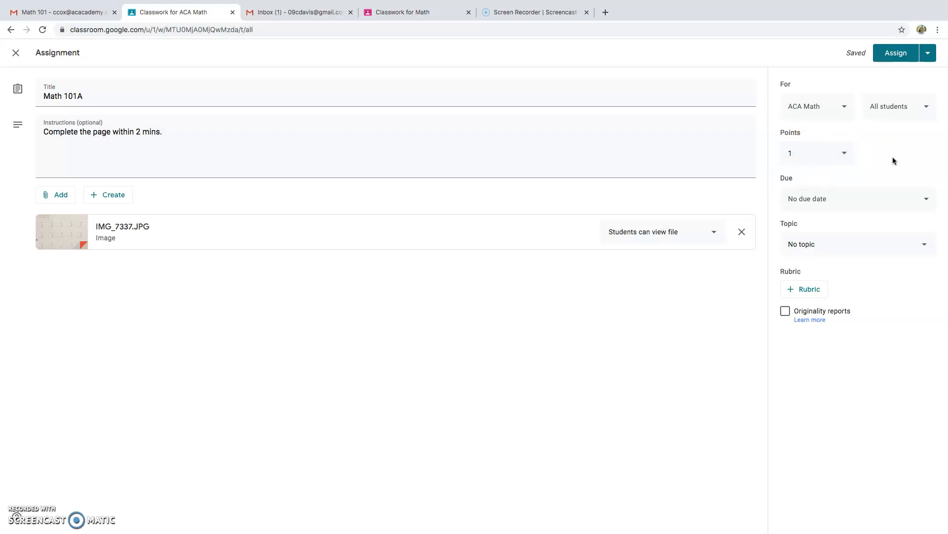
Set the assignment's due date to Mar 23, 2020 at 11:59 PM
{"action": "left_click", "coordinate": [853, 199]}
{"action": "left_click", "coordinate": [817, 230]}
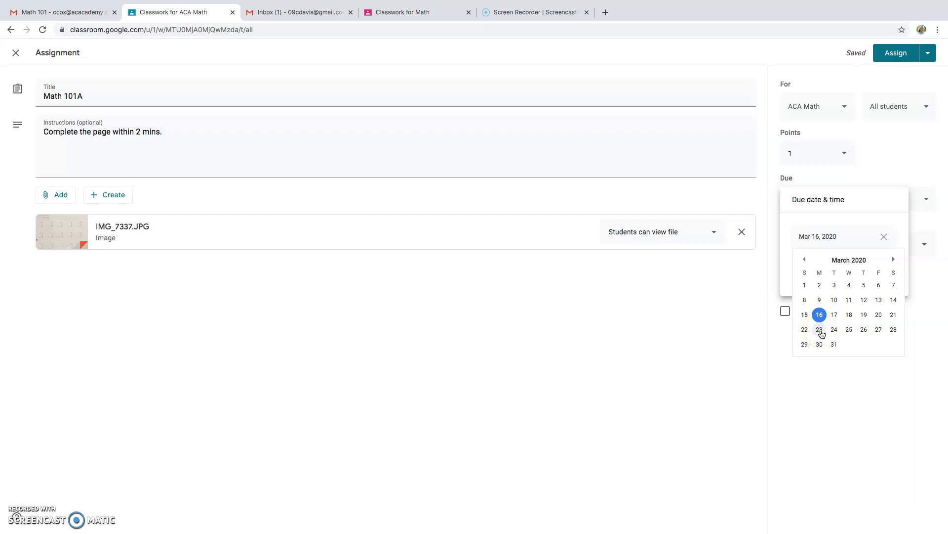
{"action": "left_click", "coordinate": [820, 330]}
{"action": "left_click", "coordinate": [826, 274]}
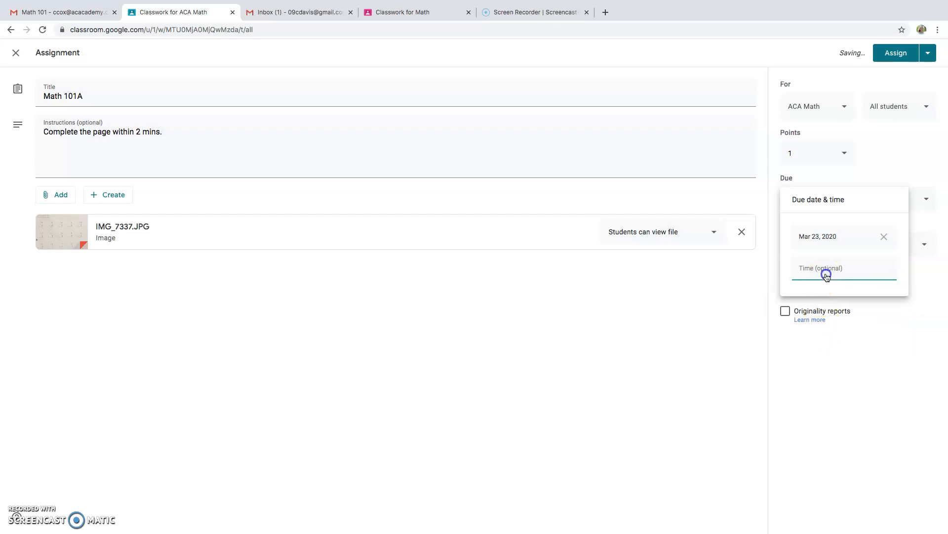
{"action": "left_click", "coordinate": [829, 203]}
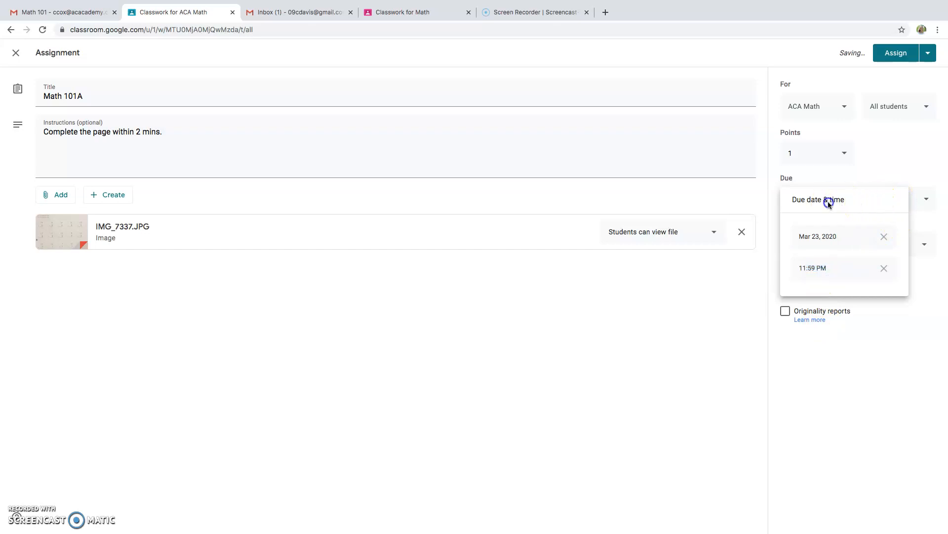
{"action": "left_click", "coordinate": [883, 174]}
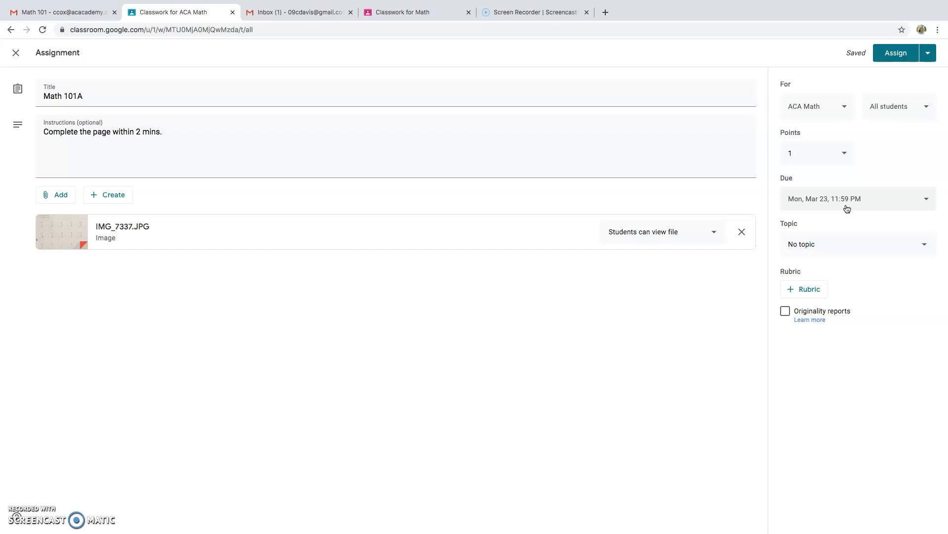
File the assignment under the existing topic Geometric Shapes Lesson 101
{"action": "left_click", "coordinate": [820, 246]}
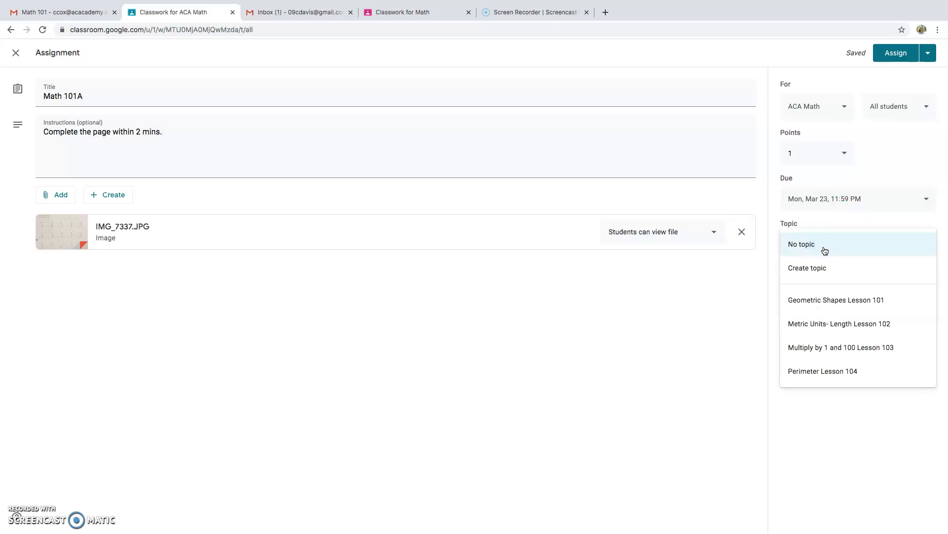
{"action": "left_click", "coordinate": [844, 296]}
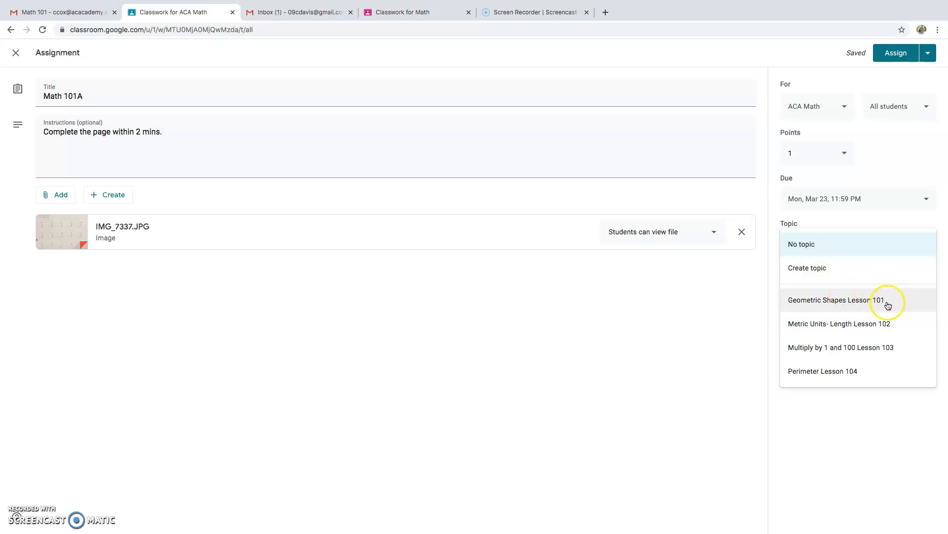
{"action": "left_click", "coordinate": [872, 309]}
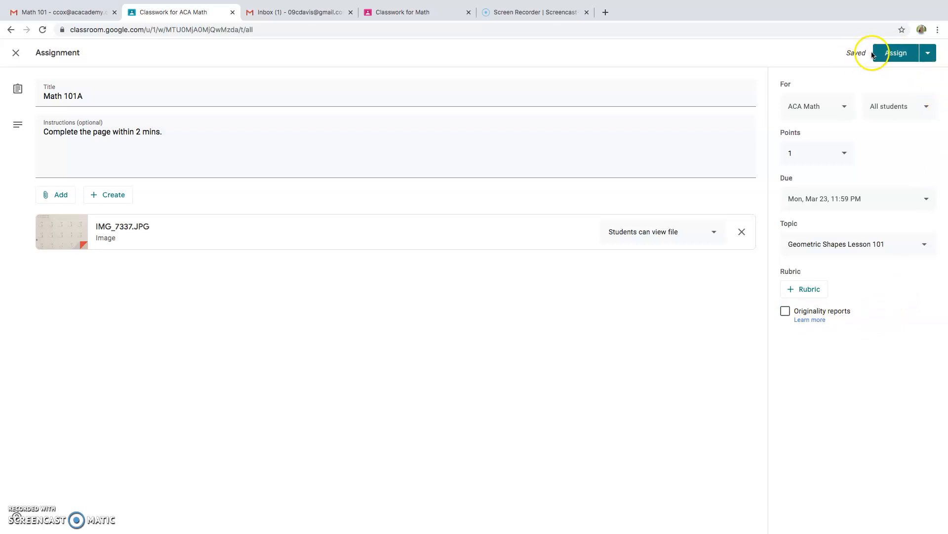
Review the options for assigning, scheduling or saving the assignment, and close it as a draft
{"action": "left_click", "coordinate": [927, 54]}
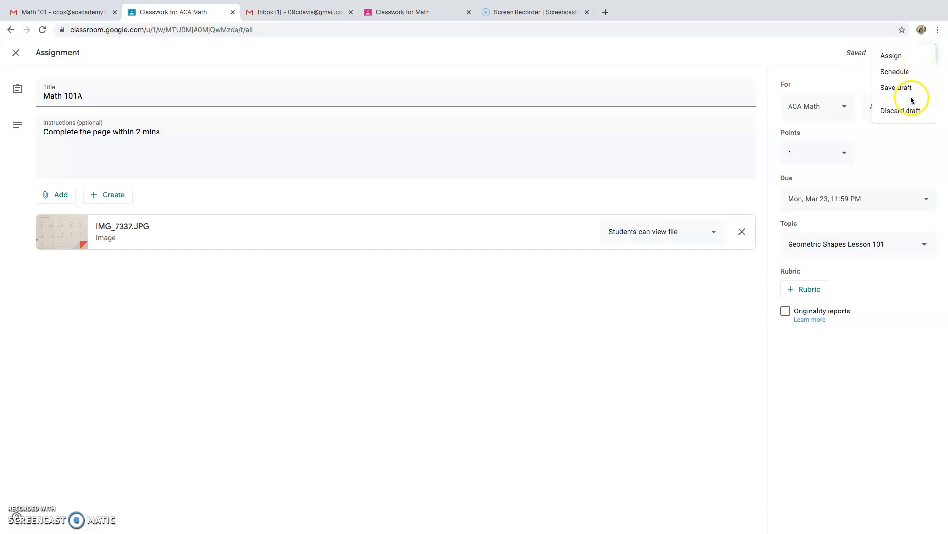
{"action": "left_click", "coordinate": [775, 57]}
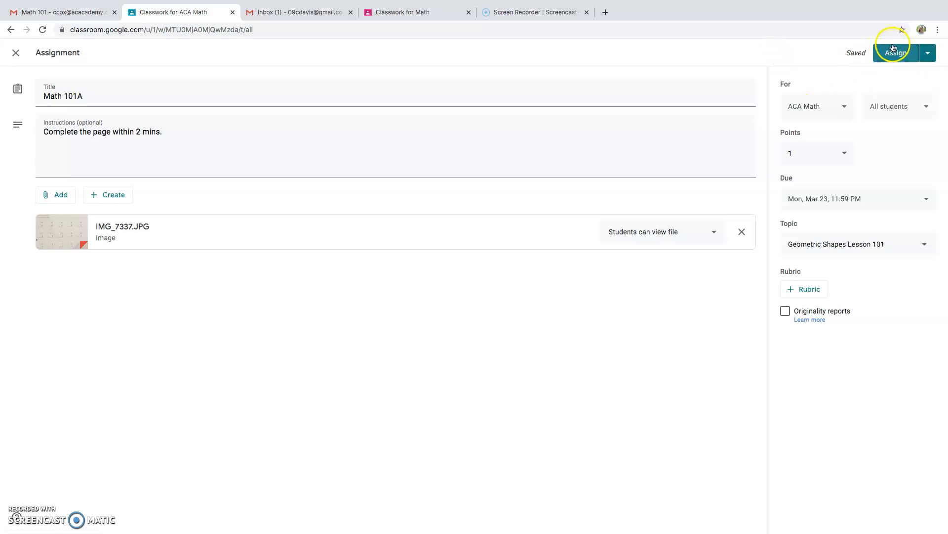
{"action": "left_click", "coordinate": [16, 56]}
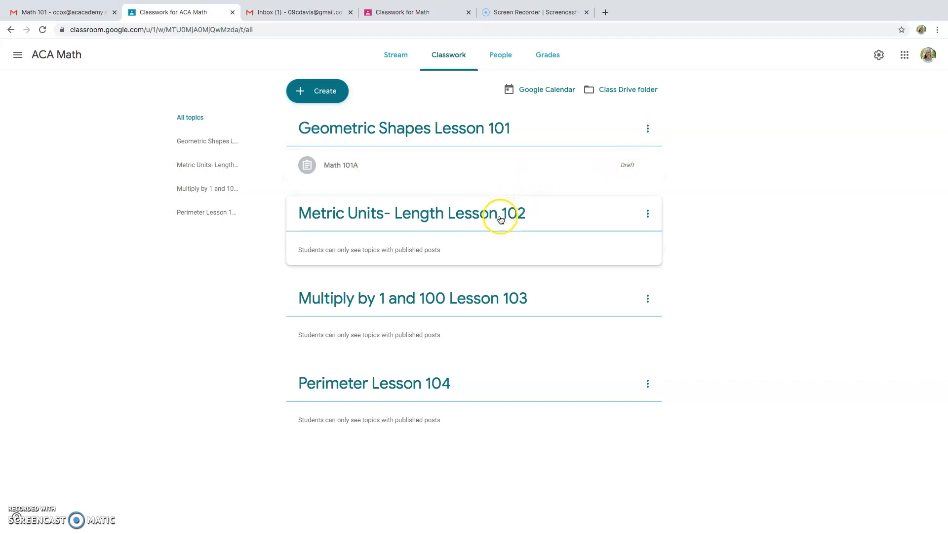
Check the class stream for posts and reopen the Math 101A draft from the classwork list for editing
{"action": "left_click", "coordinate": [397, 57]}
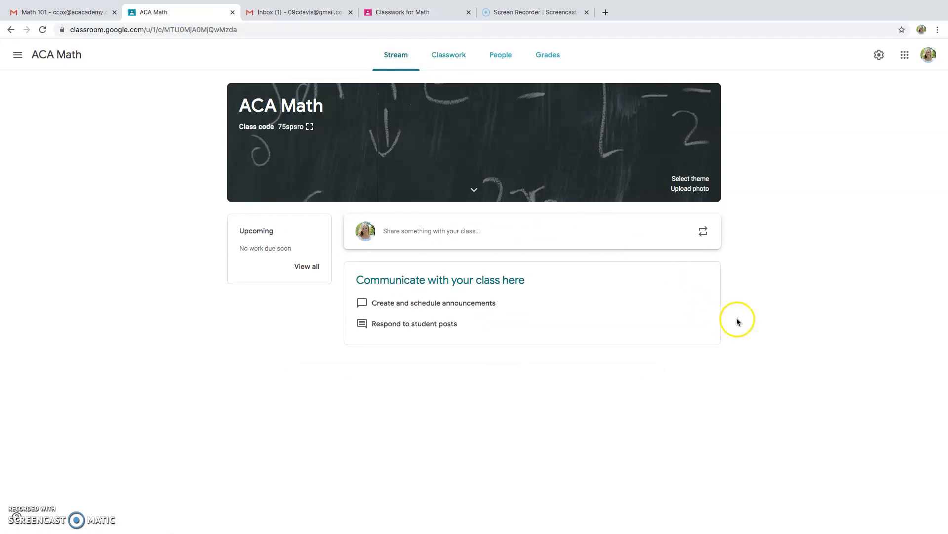
{"action": "left_click", "coordinate": [440, 63]}
{"action": "left_click", "coordinate": [648, 165]}
{"action": "left_click", "coordinate": [615, 190]}
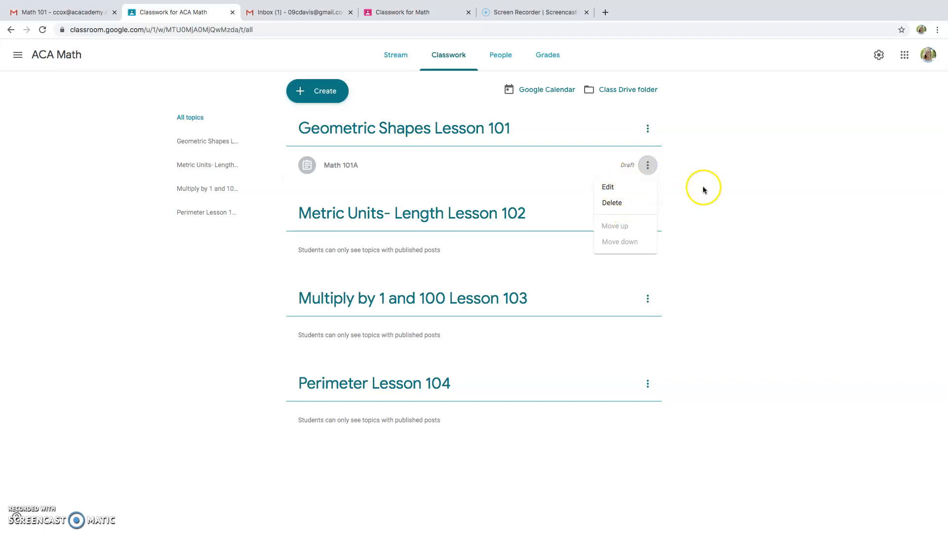
{"action": "left_click", "coordinate": [609, 187]}
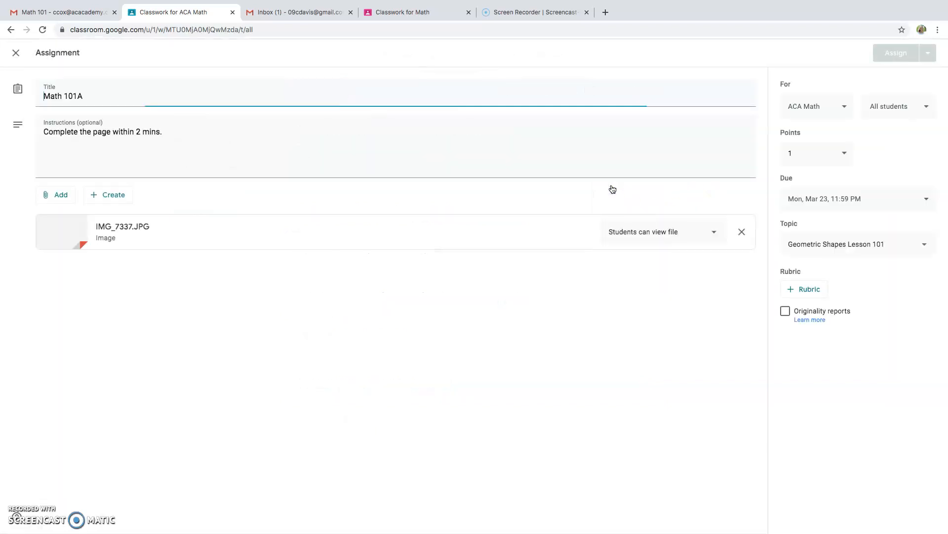
Create a new Google Form from the assignment and title it "Math Geometric Shapes"
{"action": "left_click", "coordinate": [107, 196]}
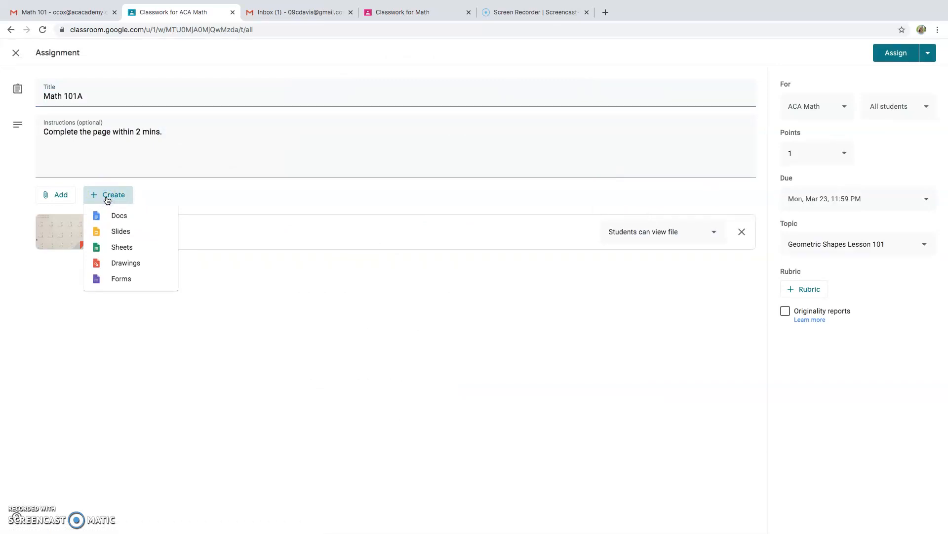
{"action": "left_click", "coordinate": [140, 279]}
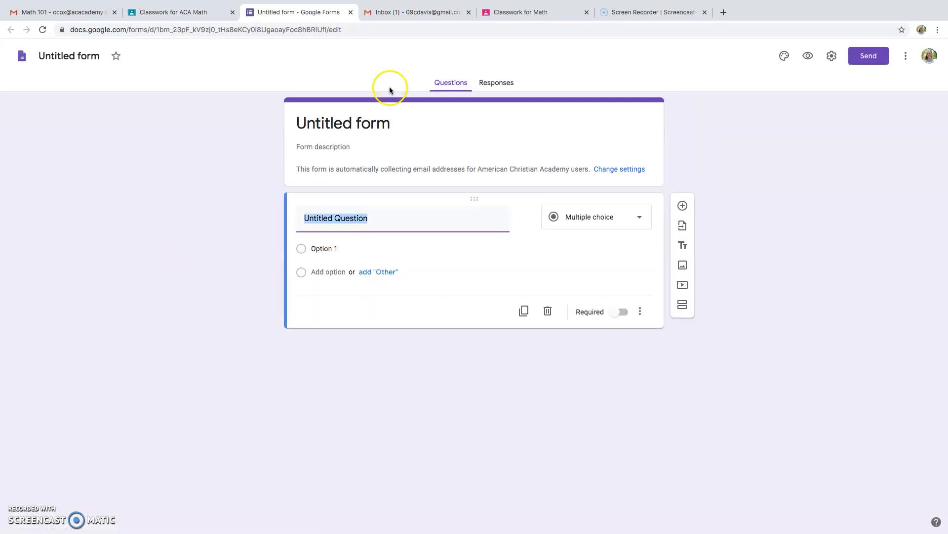
{"action": "left_click", "coordinate": [374, 123]}
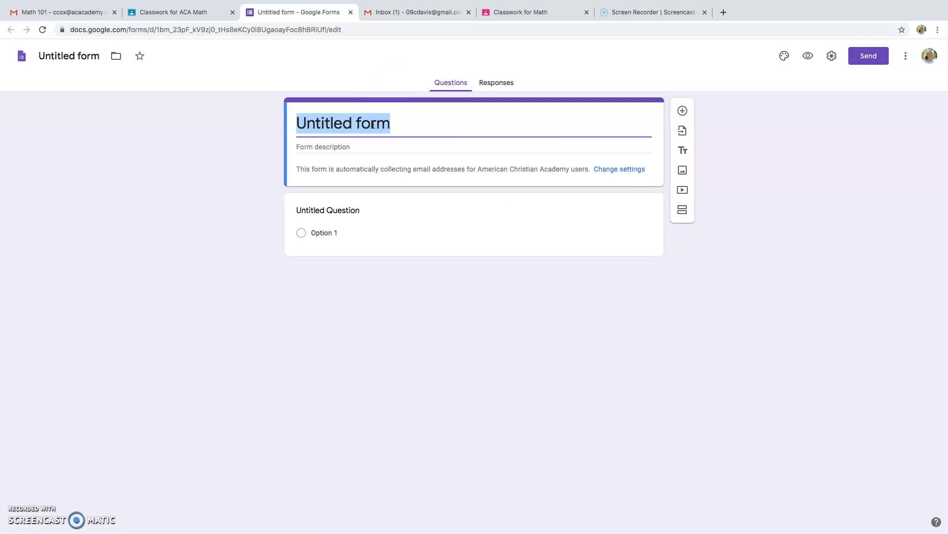
{"action": "type", "text": "Math "}
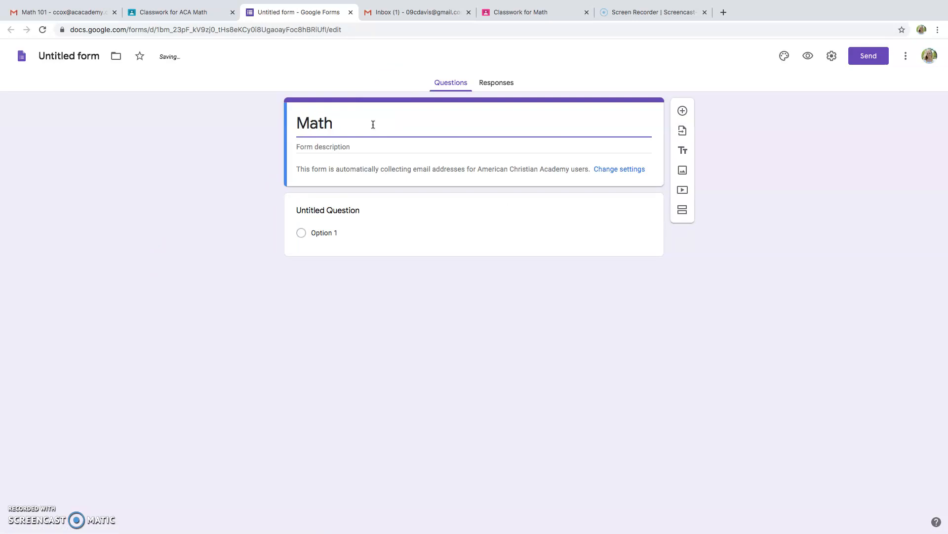
{"action": "type", "text": "Geometric sSH"}
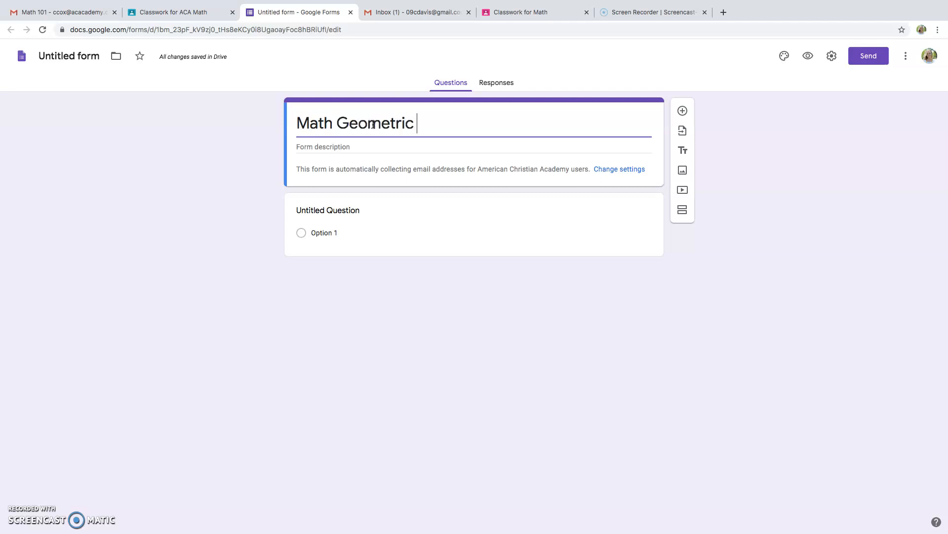
{"action": "key", "text": "BackSpace"}
{"action": "key", "text": "BackSpace"}
{"action": "key", "text": "BackSpace"}
{"action": "type", "text": "Shapes"}
{"action": "left_click", "coordinate": [329, 147]}
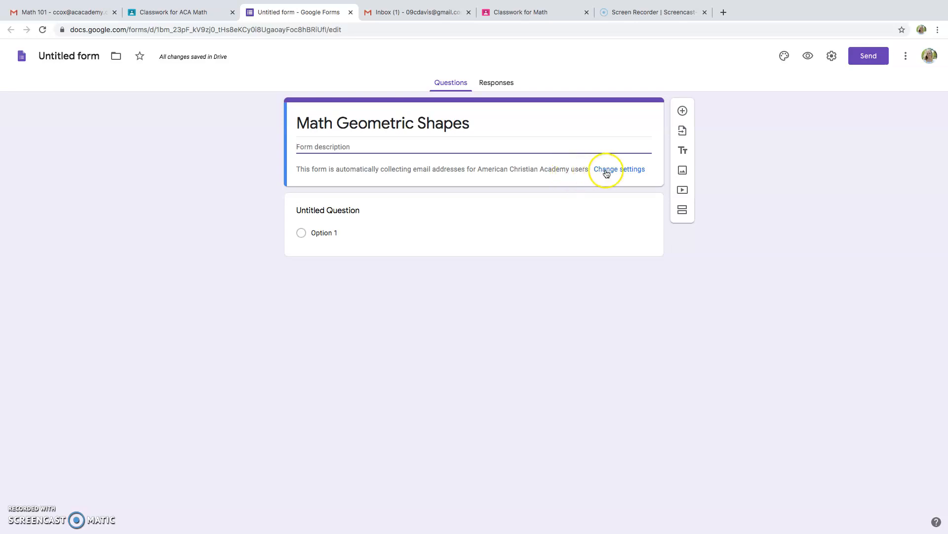
Limit the form to 1 response, keep it restricted to American Christian Academy users, and review the presentation settings
{"action": "left_click", "coordinate": [833, 60]}
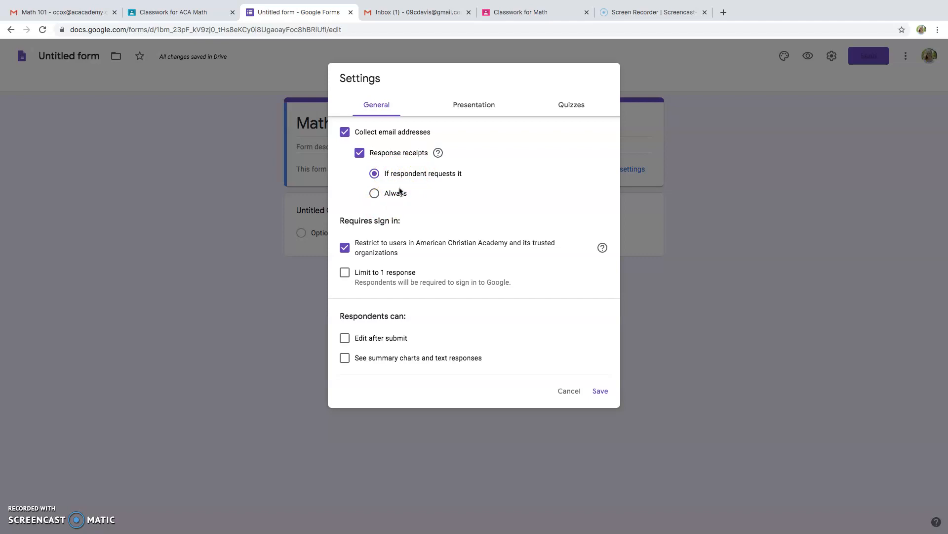
{"action": "left_click", "coordinate": [345, 247]}
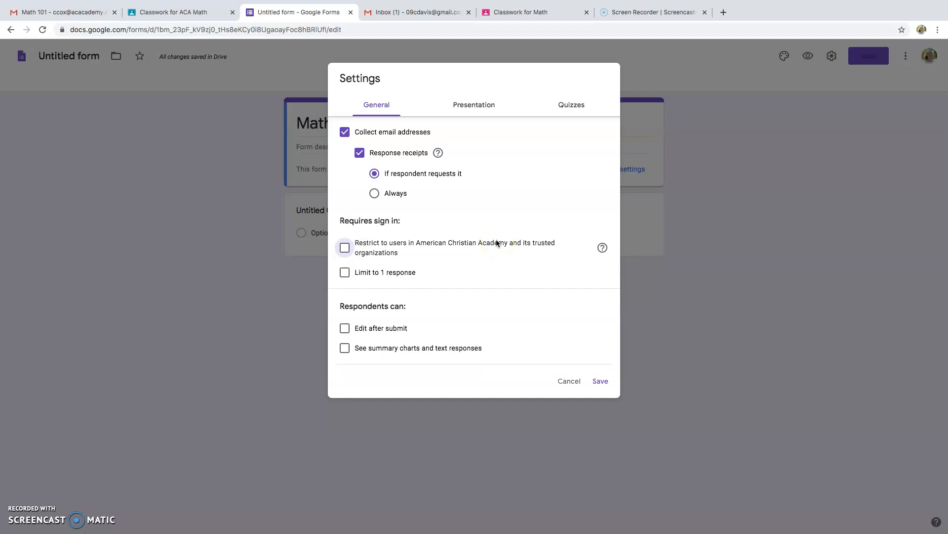
{"action": "left_click", "coordinate": [346, 249]}
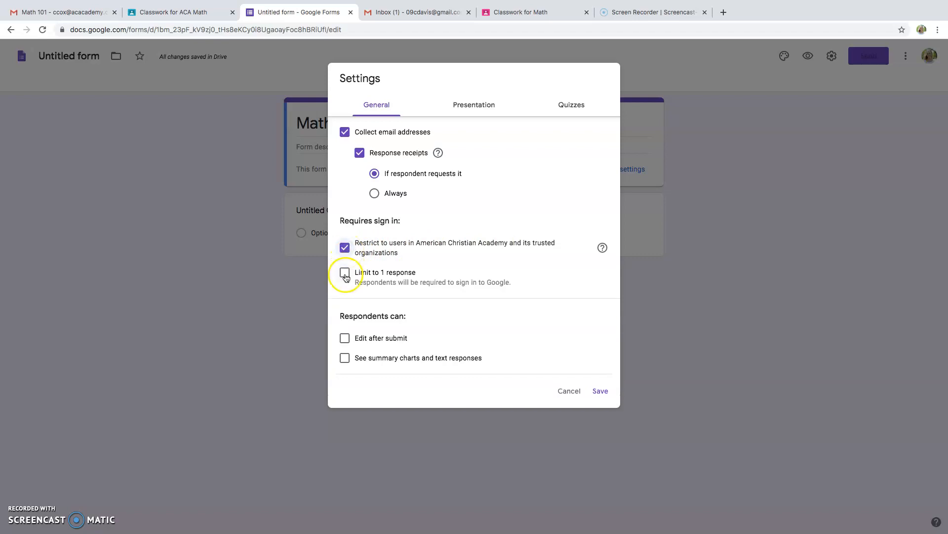
{"action": "left_click", "coordinate": [346, 273]}
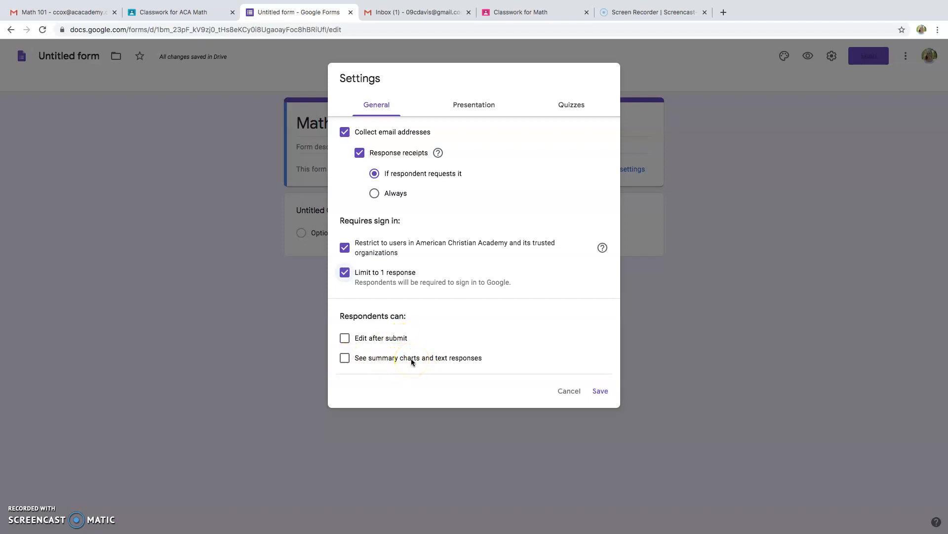
{"action": "left_click", "coordinate": [474, 102]}
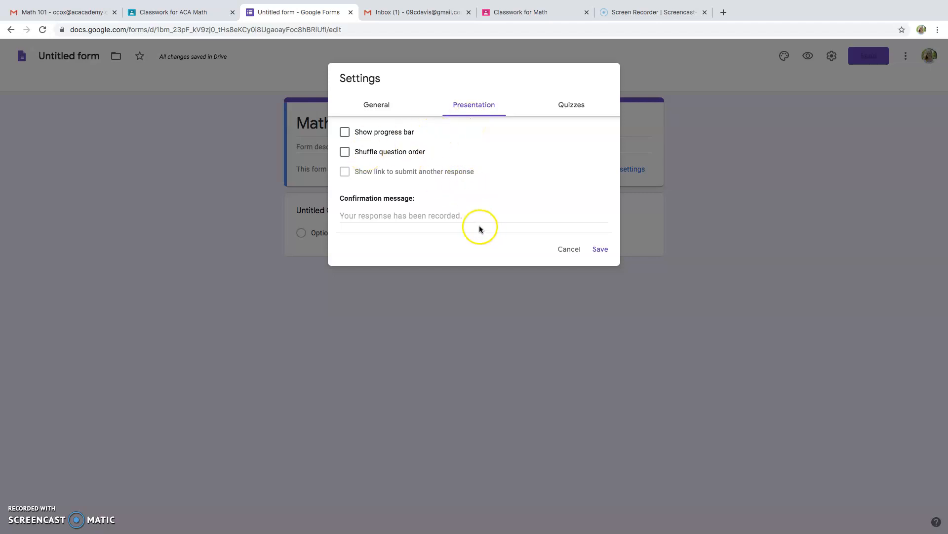
{"action": "left_click", "coordinate": [468, 214]}
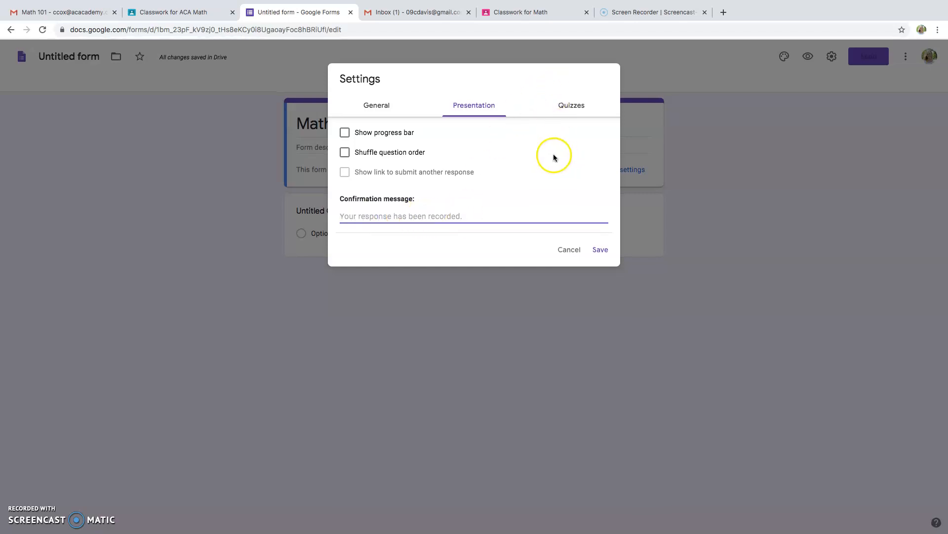
Make the form a quiz, release grades later after manual review, and hide correct answers from respondents
{"action": "left_click", "coordinate": [562, 107]}
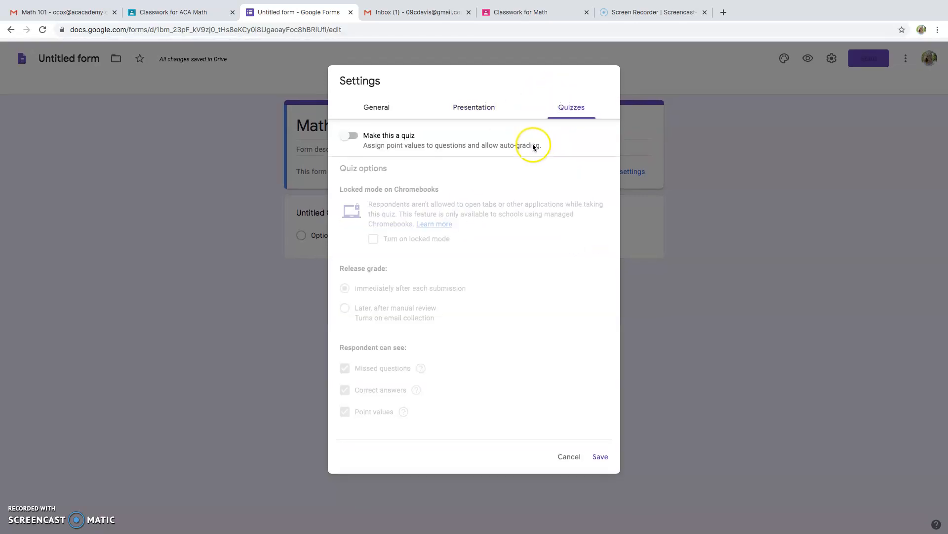
{"action": "left_click", "coordinate": [348, 135]}
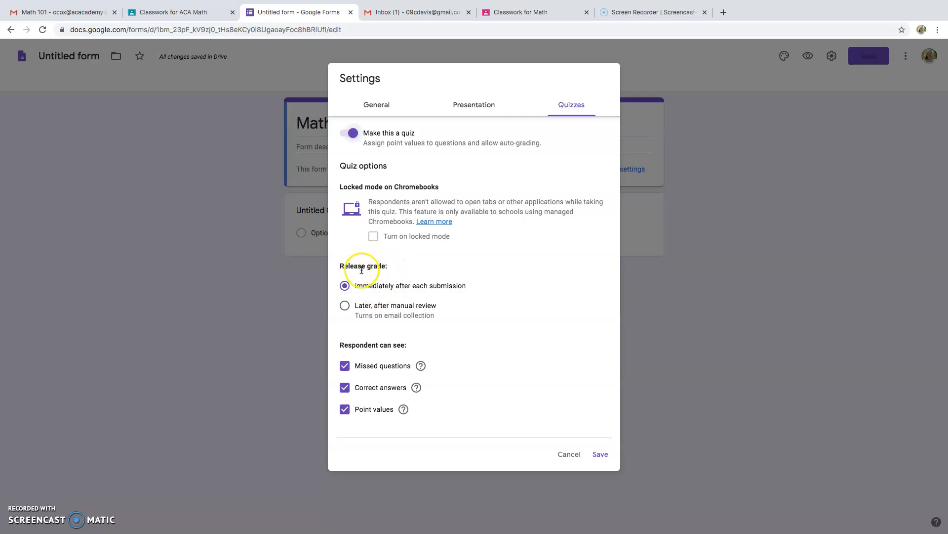
{"action": "left_click", "coordinate": [345, 305]}
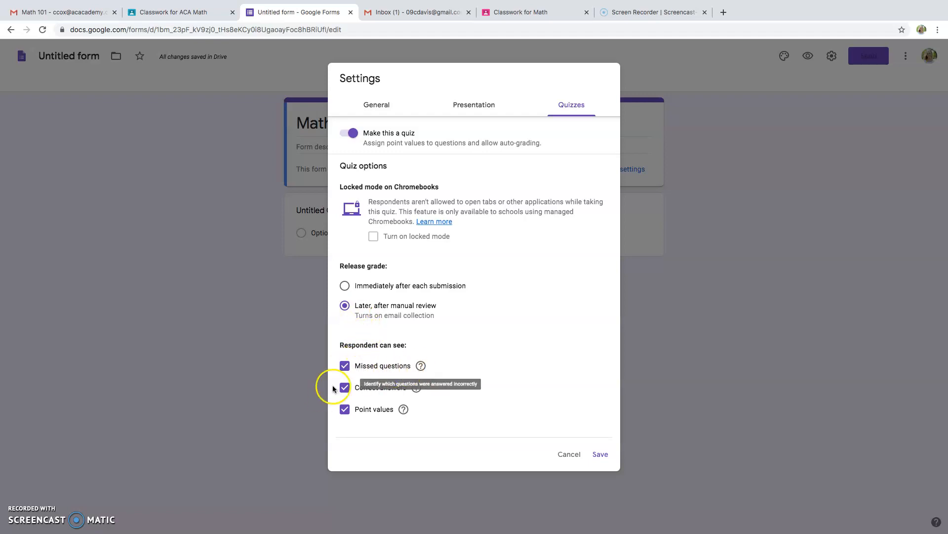
{"action": "left_click", "coordinate": [346, 389]}
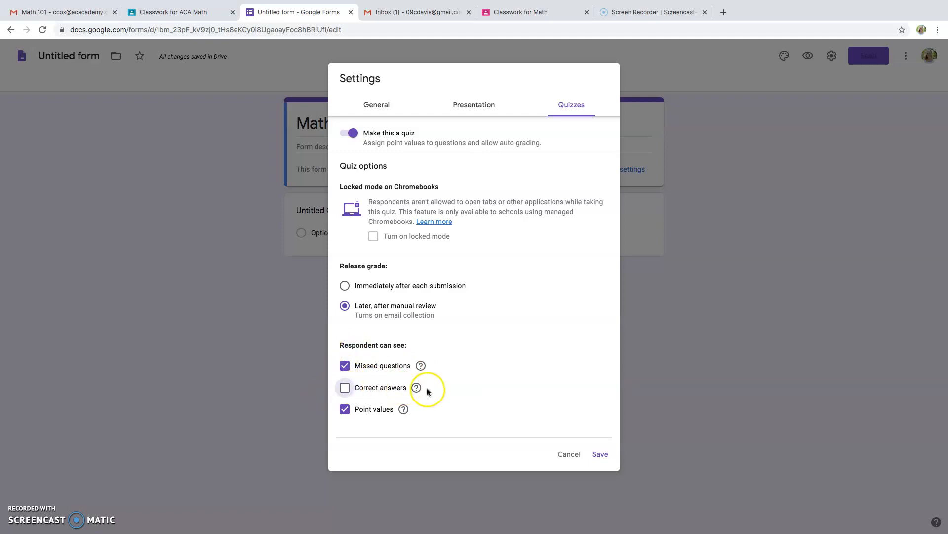